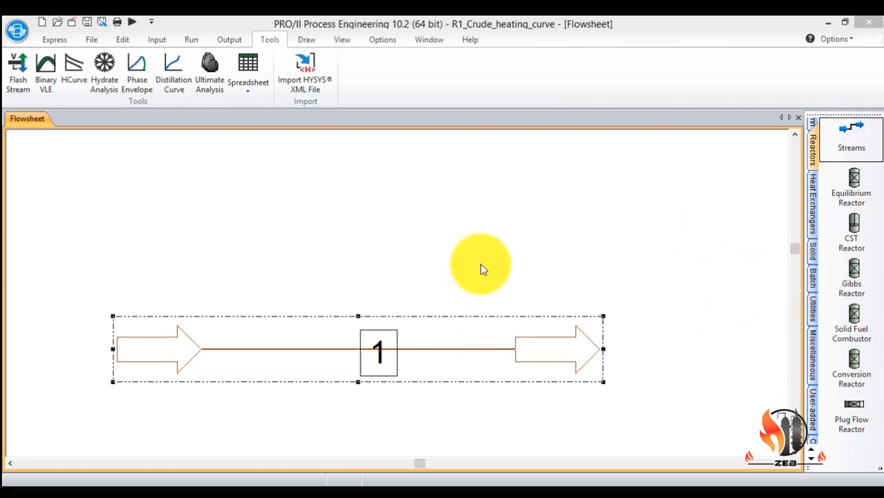
# Step: Check the flow rate of stream 1 and try a mass-basis unit change to kg/hr, leaving the conversion without applying it
pyautogui.doubleClick(377, 354)
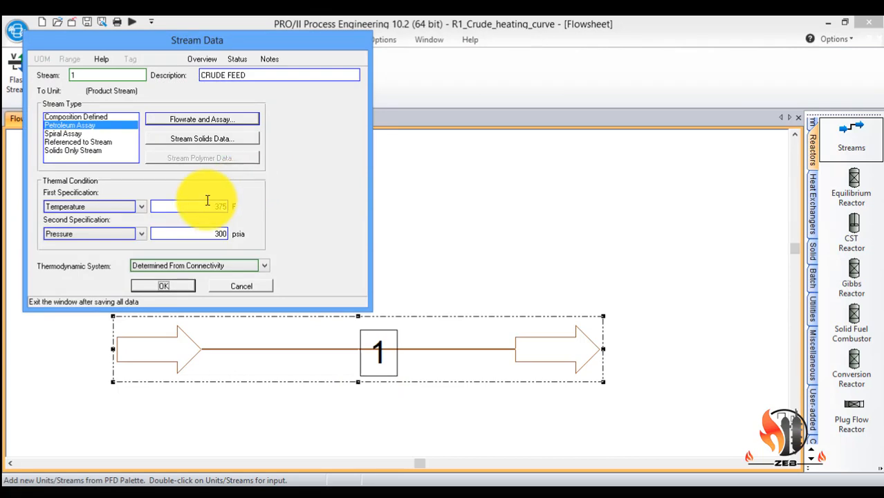
pyautogui.click(197, 117)
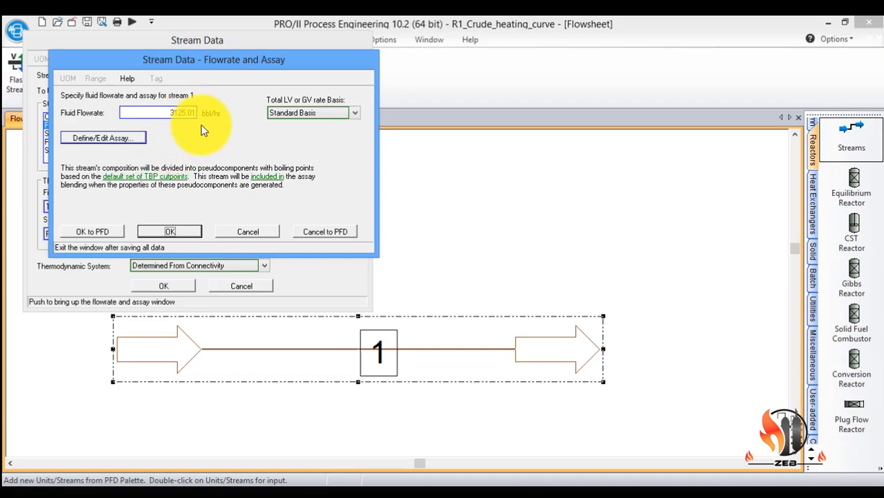
pyautogui.click(195, 113)
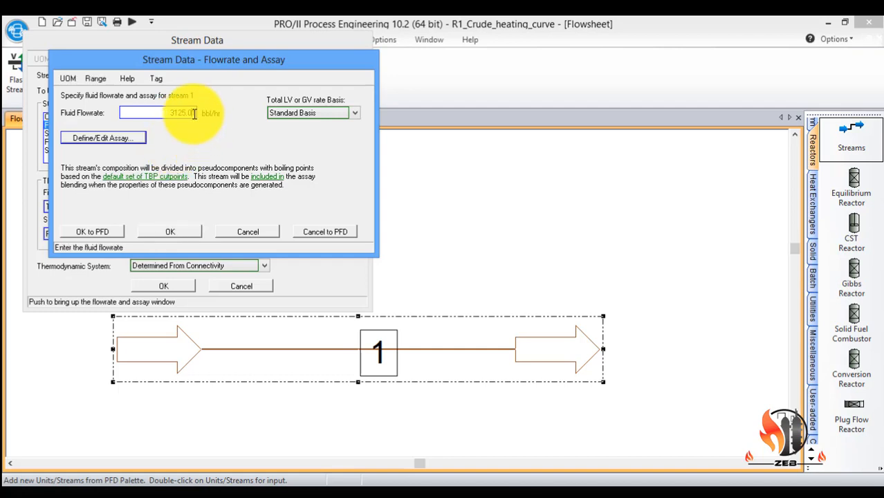
pyautogui.click(70, 79)
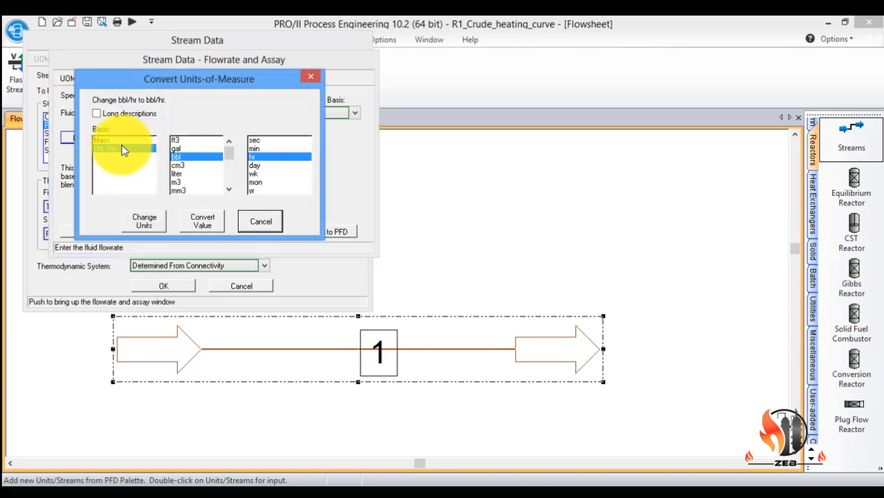
pyautogui.click(123, 141)
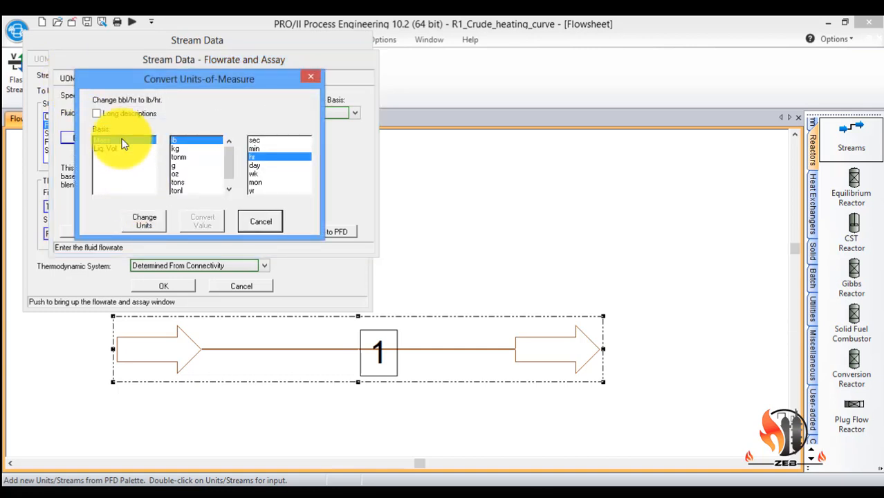
pyautogui.click(180, 149)
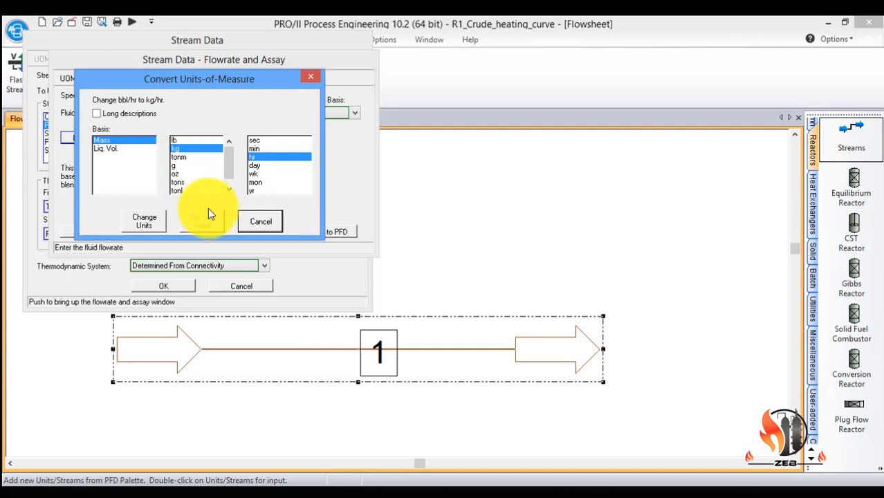
pyautogui.click(315, 80)
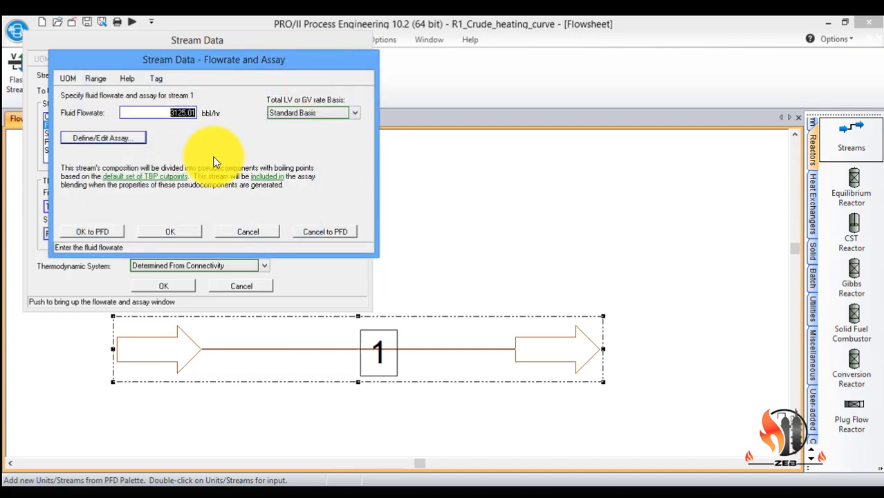
# Step: Review stream 1's assay definition, including its gravity curve and molecular weight data, and close the stream data
pyautogui.click(134, 137)
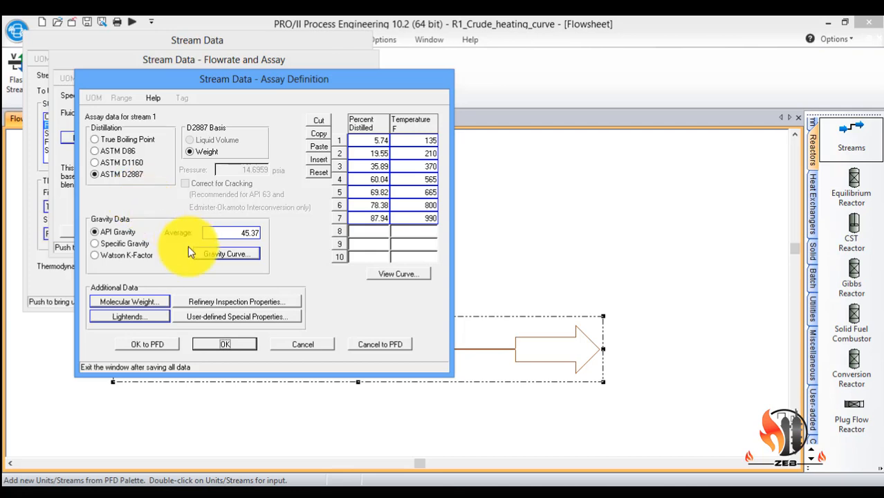
pyautogui.click(217, 256)
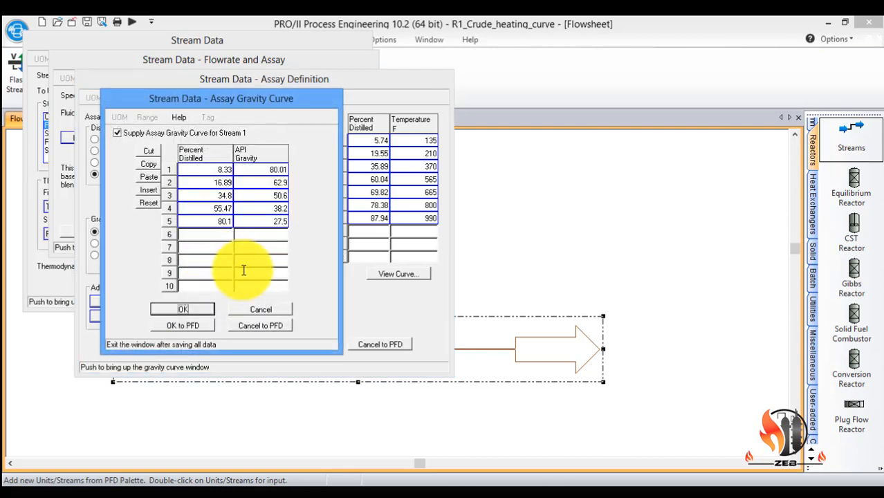
pyautogui.click(245, 310)
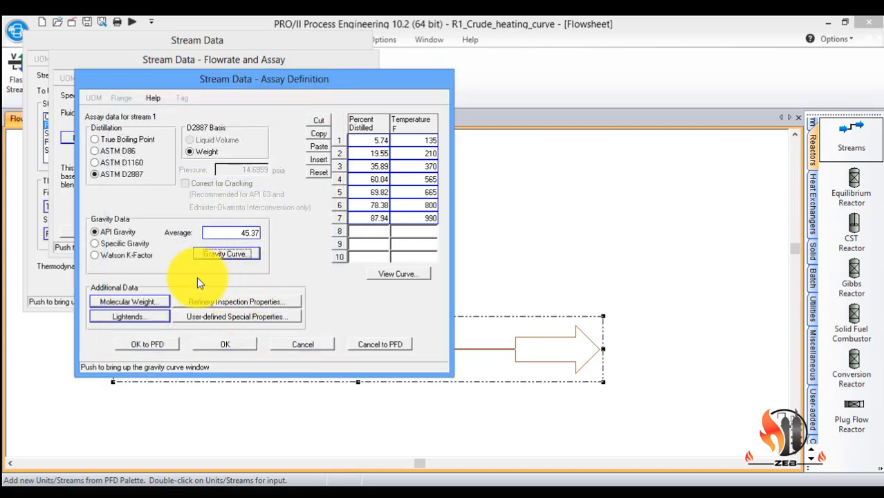
pyautogui.click(159, 302)
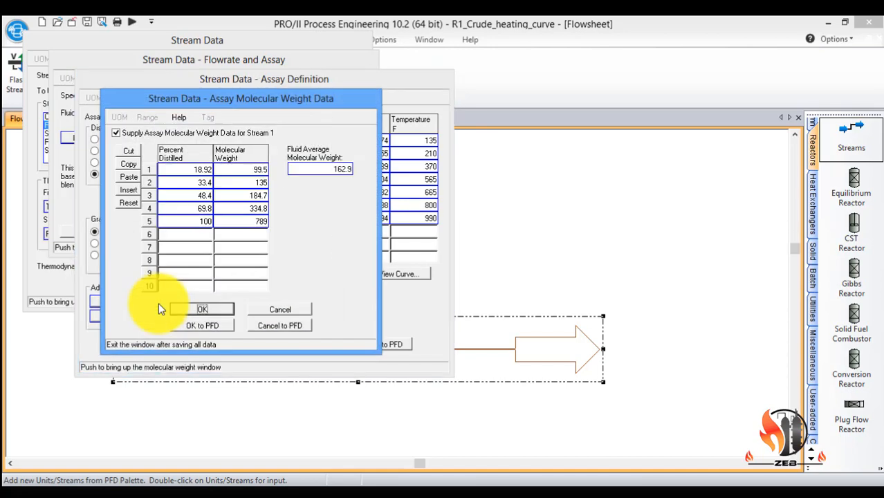
pyautogui.click(267, 312)
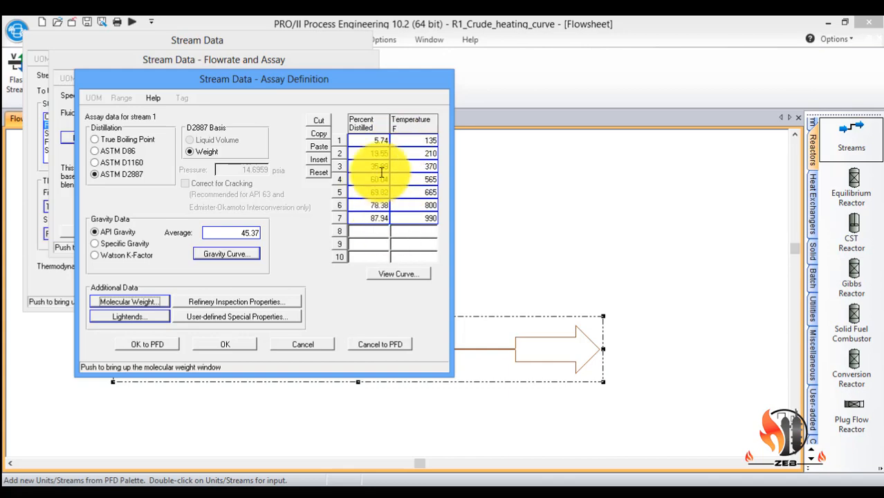
pyautogui.click(227, 346)
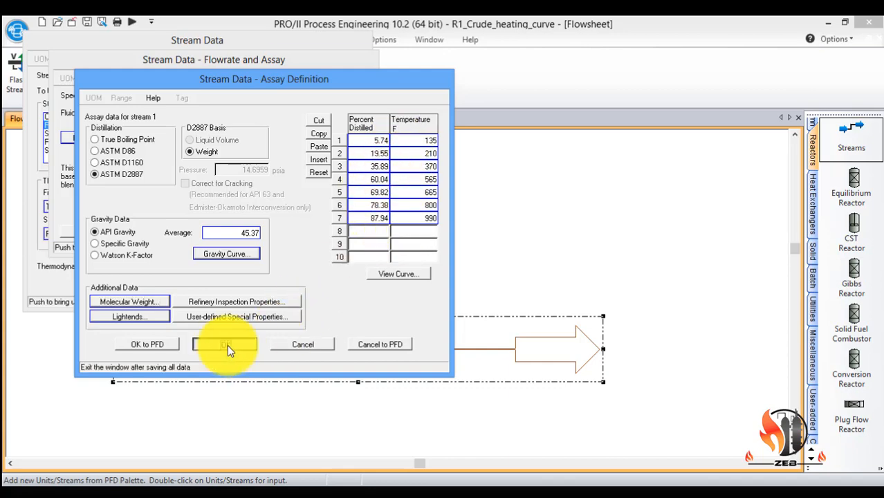
pyautogui.click(174, 229)
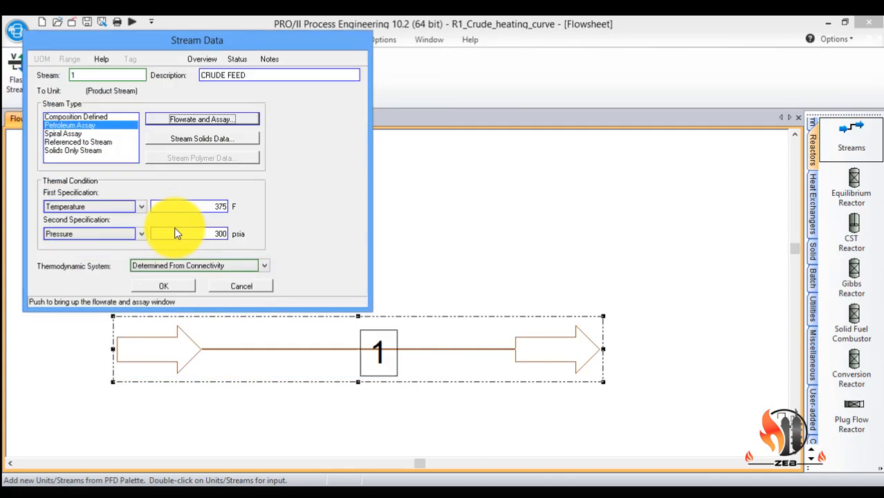
pyautogui.click(171, 286)
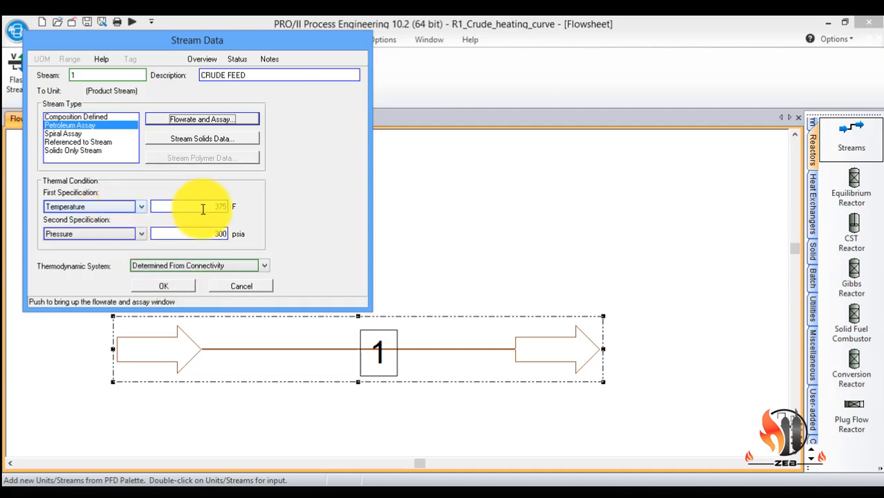
pyautogui.click(180, 289)
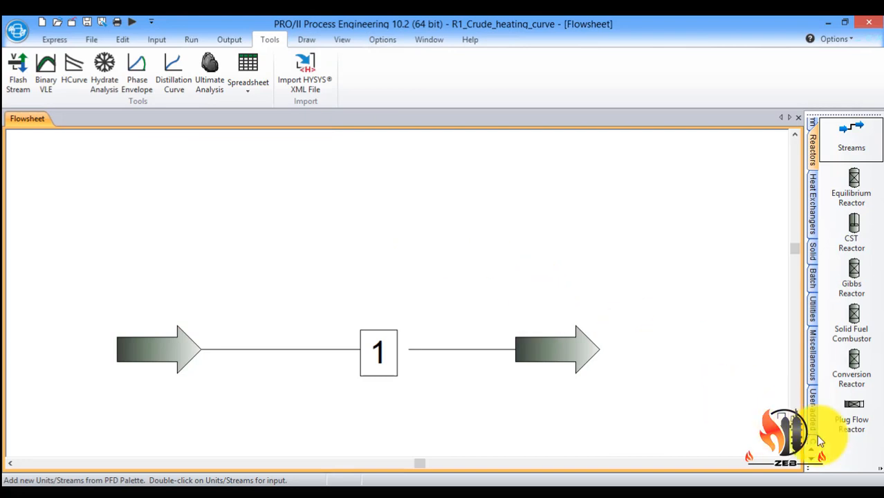
# Step: Place a Heating Curves utility unit on the flowsheet above stream 1
pyautogui.click(815, 308)
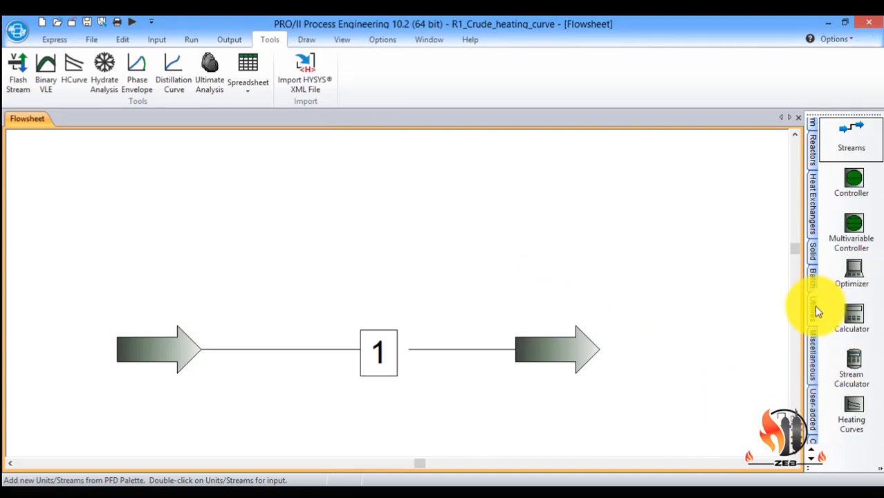
pyautogui.click(844, 406)
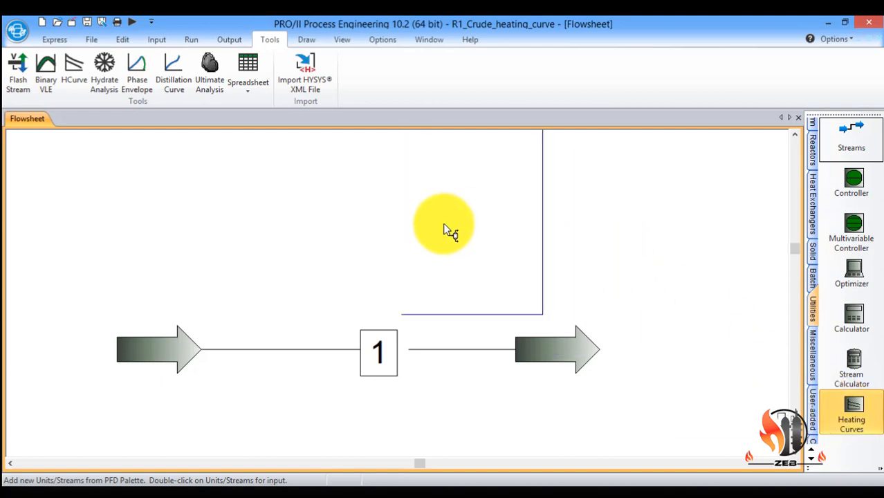
pyautogui.click(399, 226)
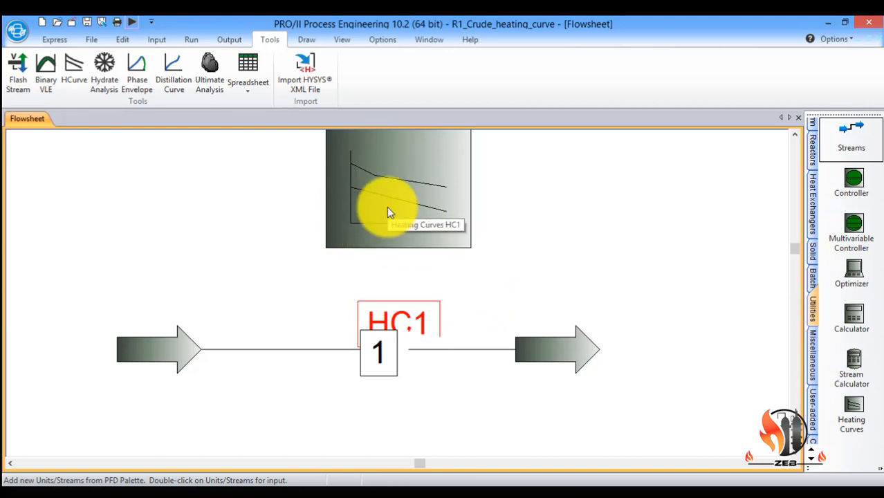
# Step: Assign stream 1 as the first stream to be evaluated by the heating curves unit
pyautogui.doubleClick(415, 186)
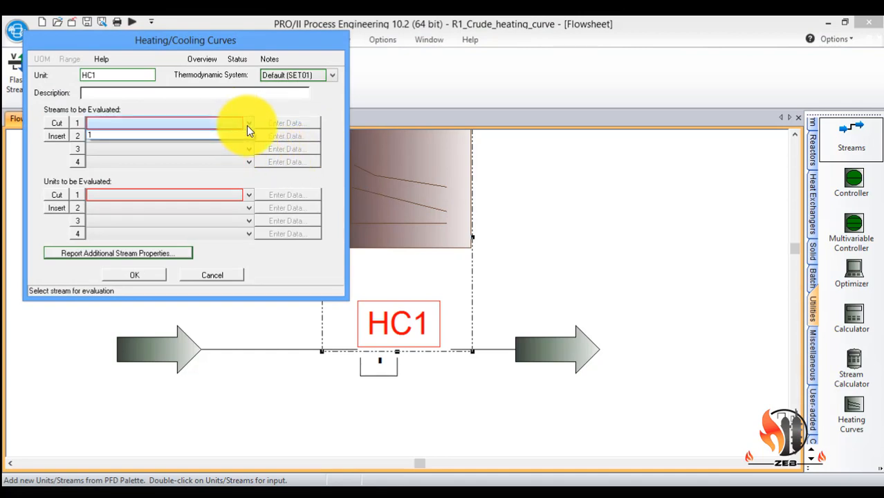
pyautogui.click(247, 125)
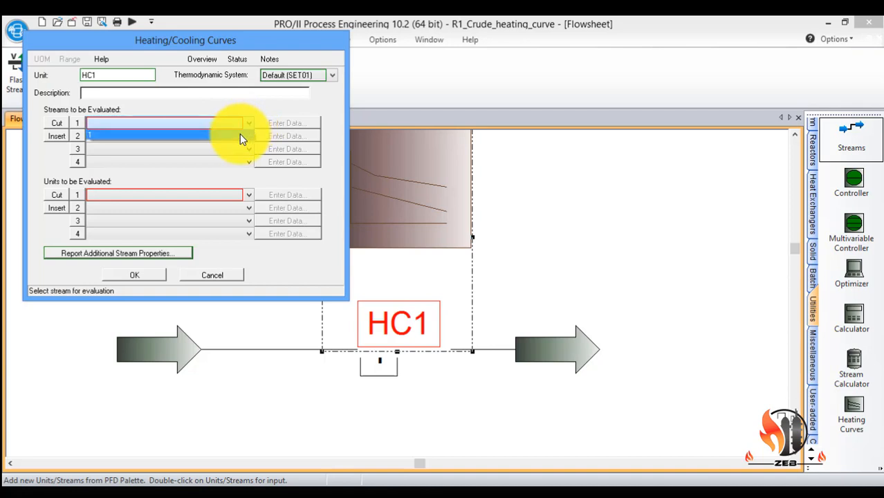
pyautogui.click(239, 135)
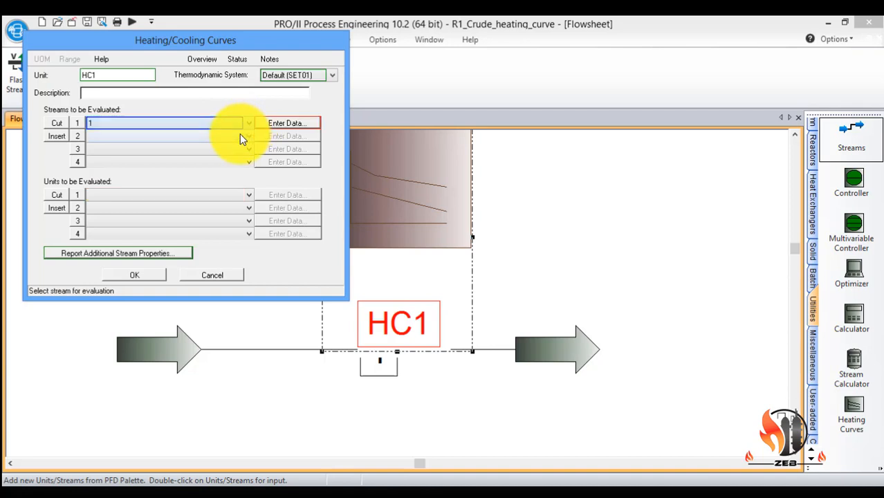
# Step: Specify stream 1's heating curve with Equal Enthalpy Increments and Temperature and Pressure Ranges as the second specification
pyautogui.click(280, 123)
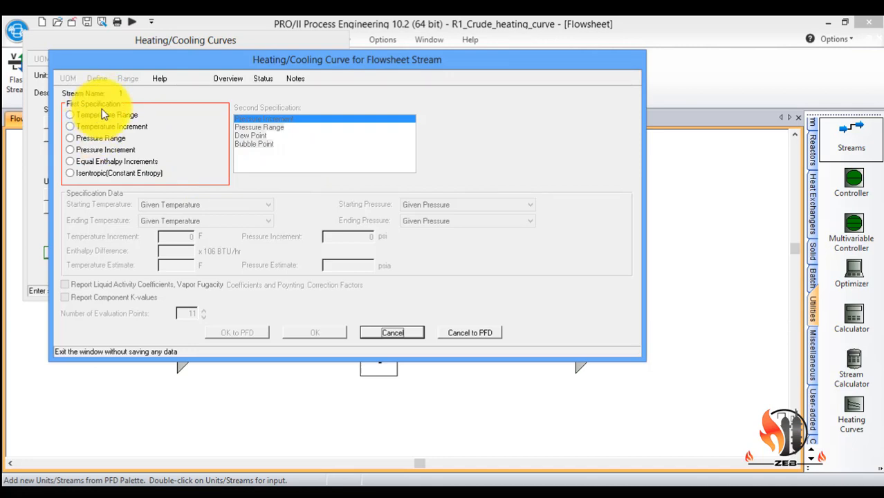
pyautogui.click(69, 162)
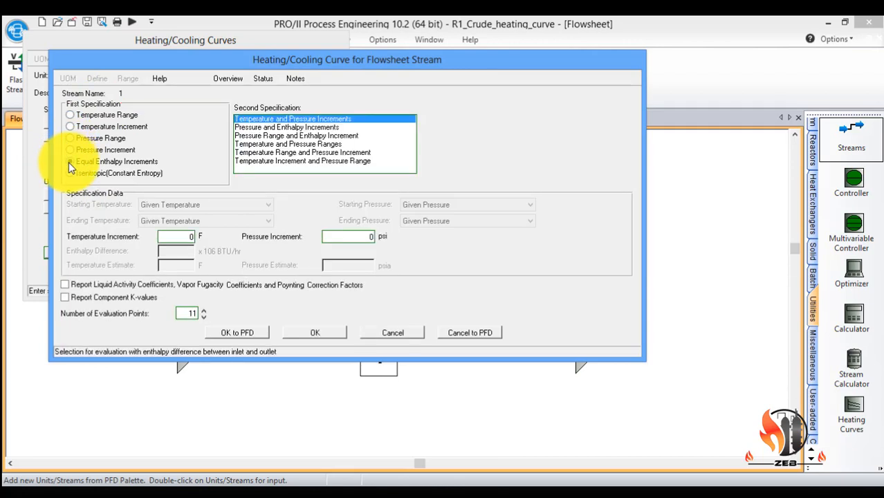
pyautogui.click(296, 143)
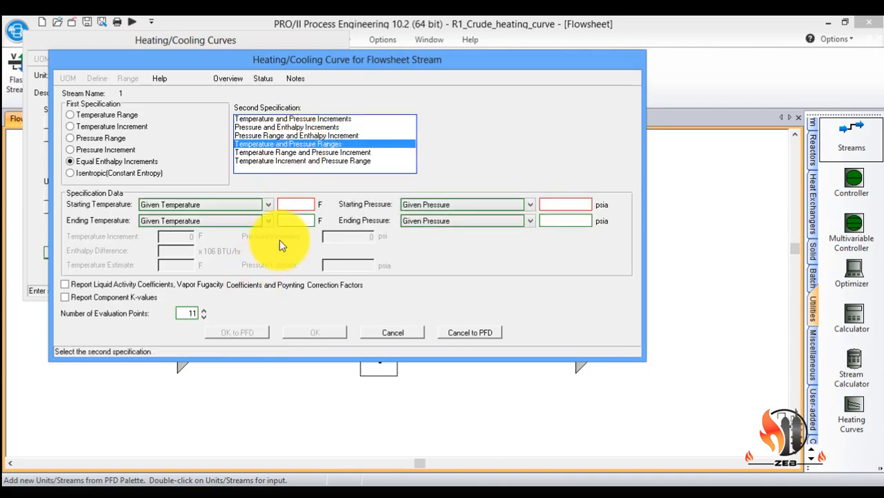
# Step: Set the curve's starting temperature to 375 F and its ending temperature to 690 F
pyautogui.click(298, 205)
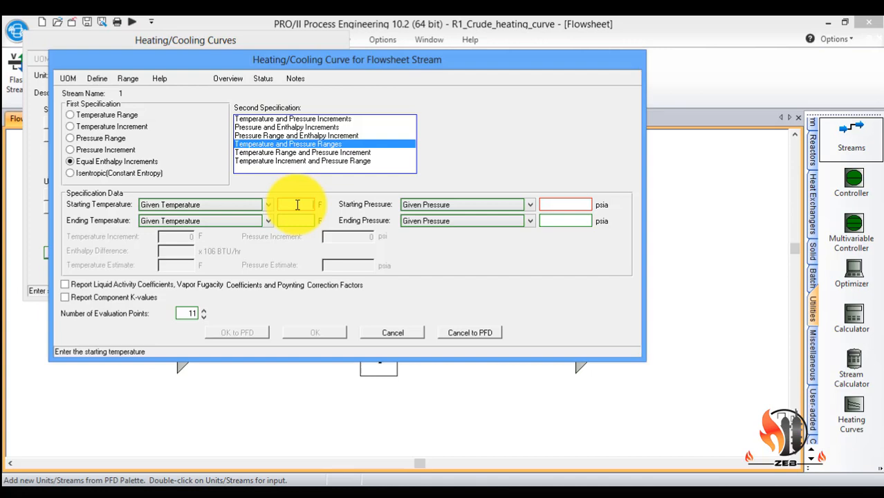
pyautogui.write('75')
pyautogui.click(302, 220)
pyautogui.write('375')
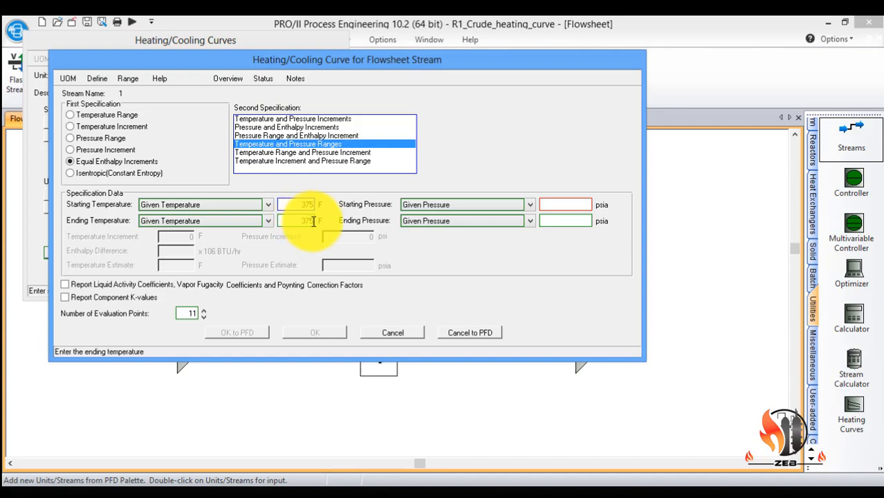
pyautogui.press('BackSpace')
pyautogui.press('BackSpace')
pyautogui.press('BackSpace')
pyautogui.write('690')
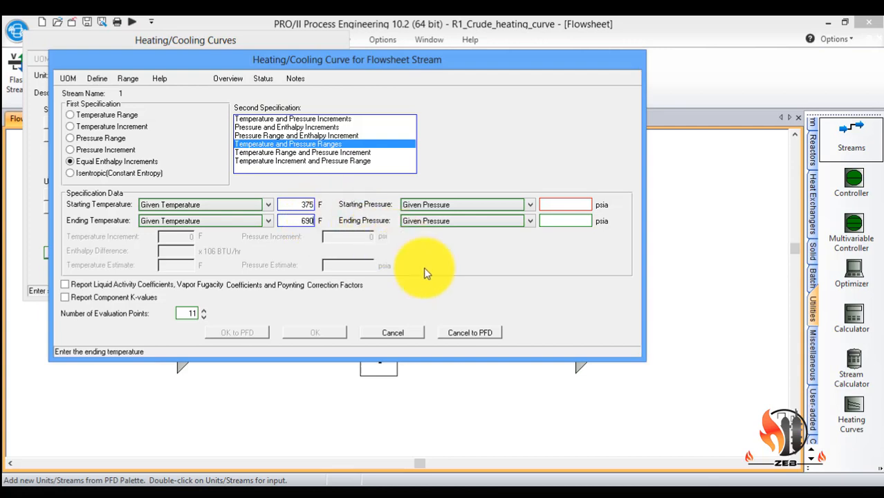
# Step: Set the curve's starting pressure to 300 psia and ending pressure to 50 psia, and accept the heating curves unit's data
pyautogui.click(574, 205)
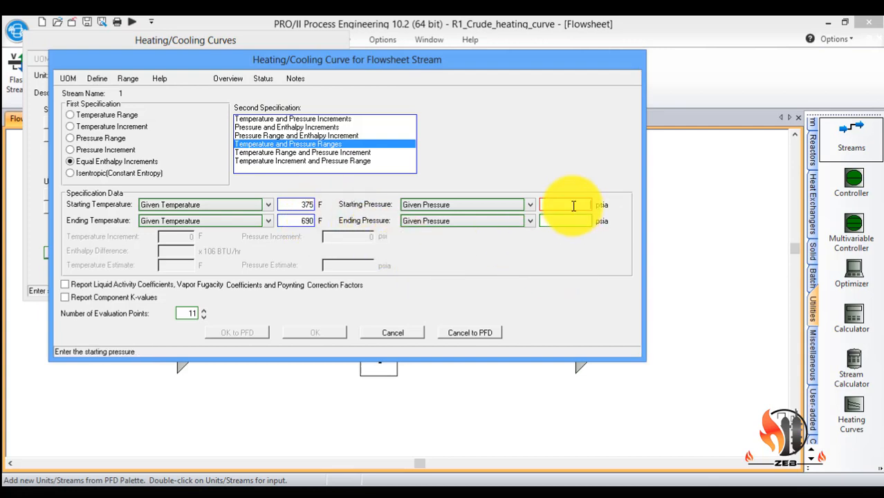
pyautogui.write('300')
pyautogui.click(578, 221)
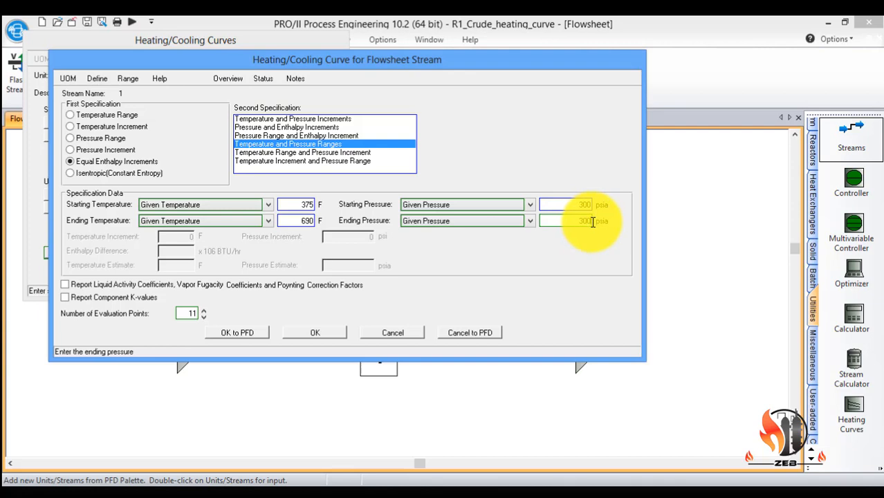
pyautogui.press('BackSpace')
pyautogui.press('BackSpace')
pyautogui.press('BackSpace')
pyautogui.write('50')
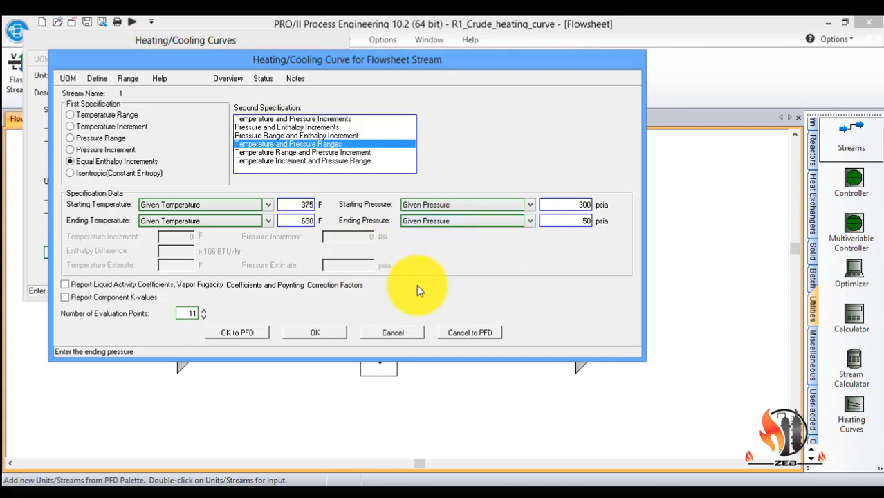
pyautogui.click(320, 333)
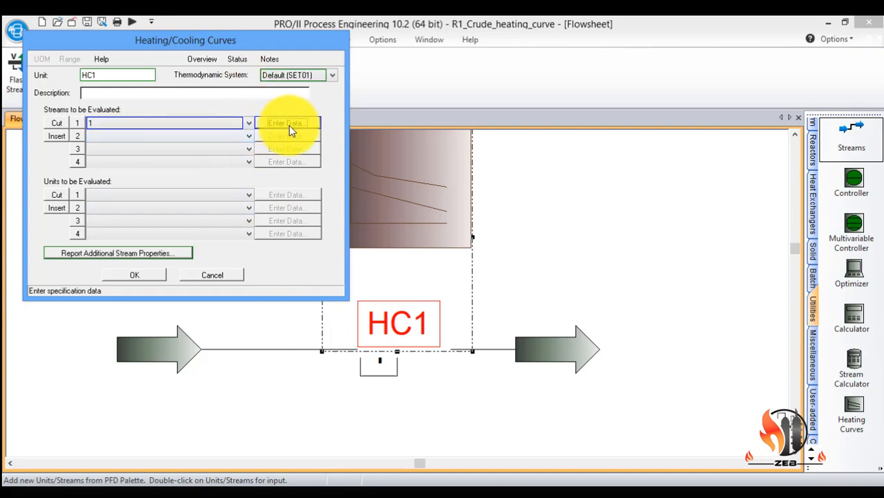
pyautogui.click(152, 276)
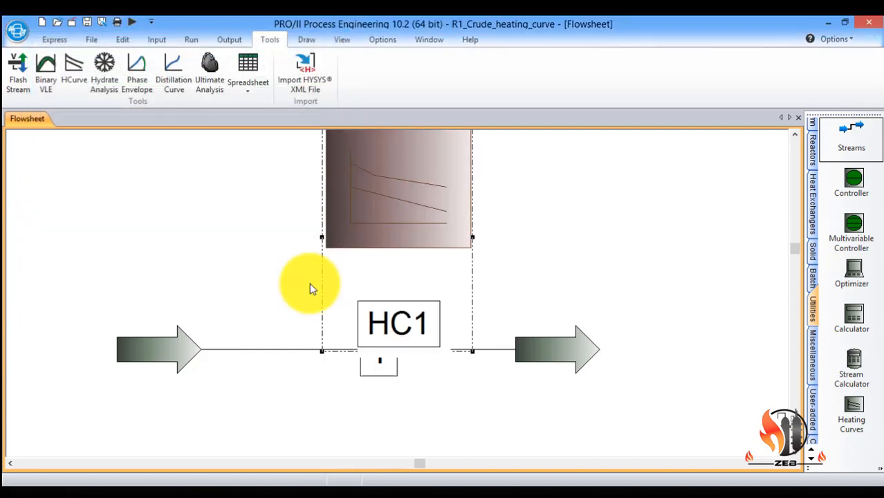
# Step: Review the flowsheet's global input status messages and close the status report
pyautogui.click(531, 245)
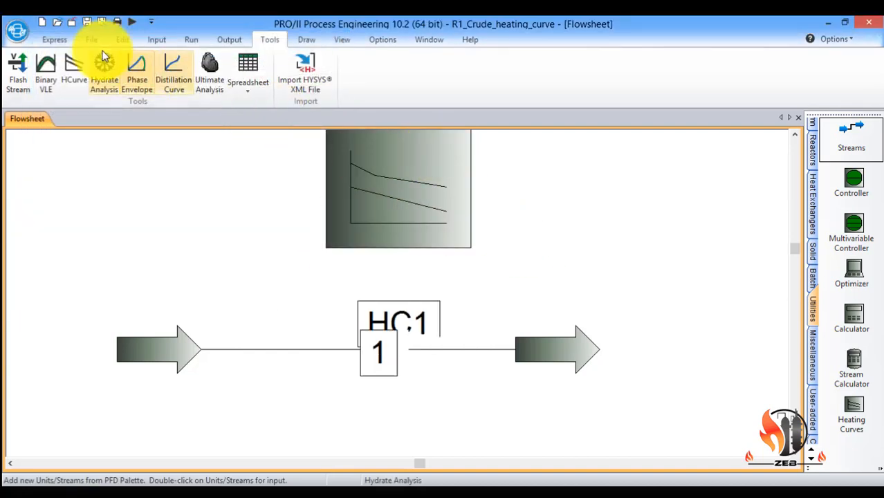
pyautogui.click(68, 40)
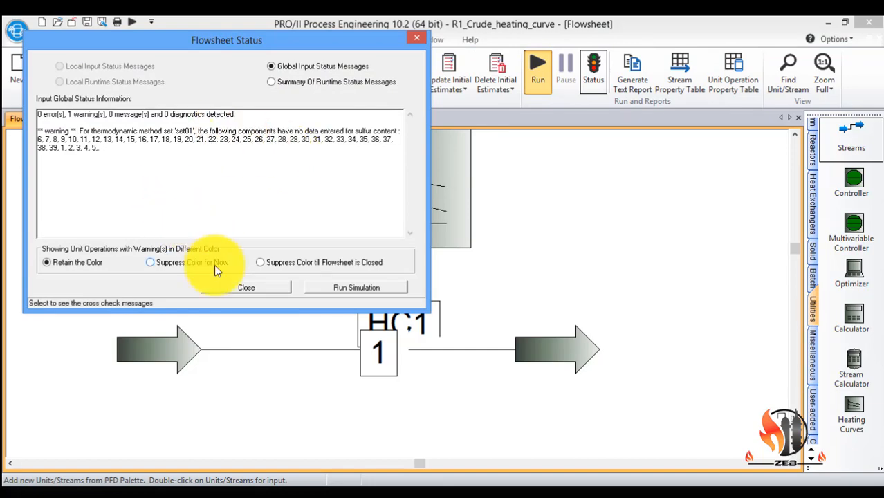
pyautogui.click(270, 289)
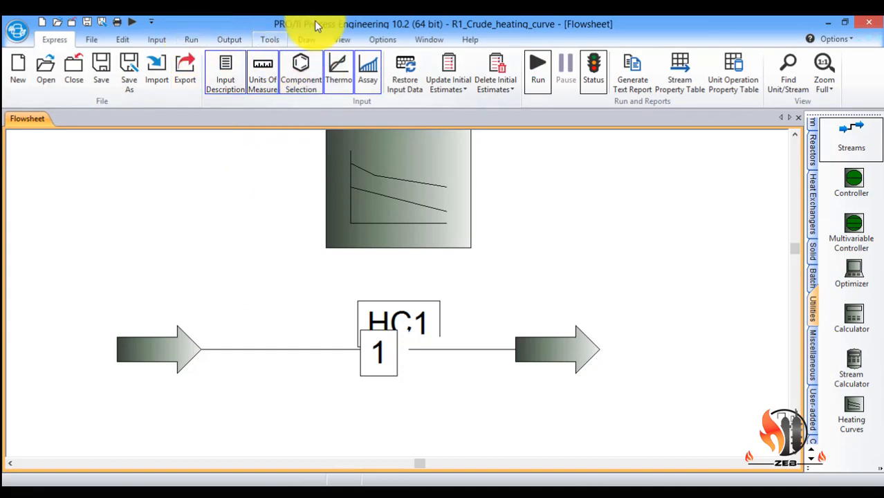
# Step: Launch the Heating Curves spreadsheet report in Excel, enabling its macros and acknowledging the OLE notice
pyautogui.click(236, 40)
pyautogui.click(267, 37)
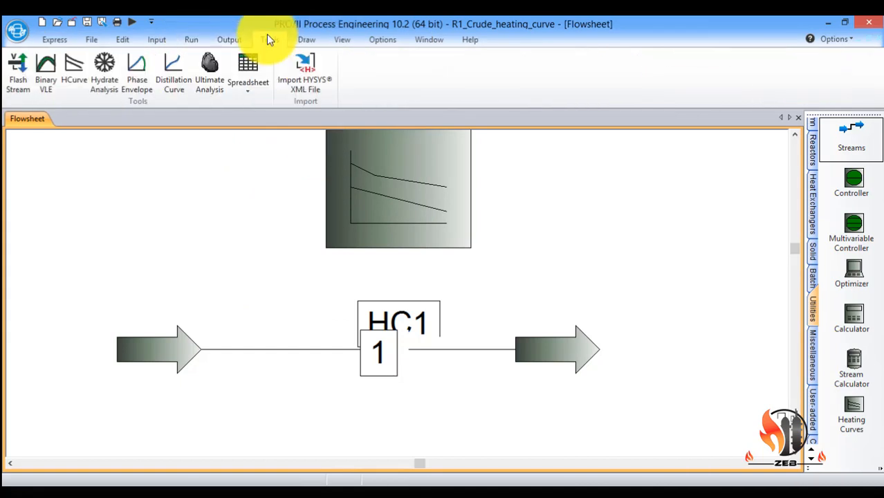
pyautogui.click(247, 91)
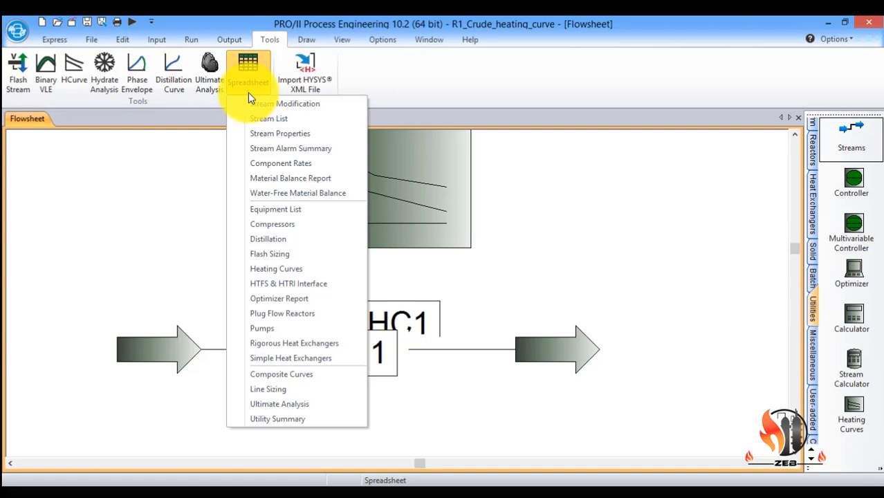
pyautogui.click(271, 270)
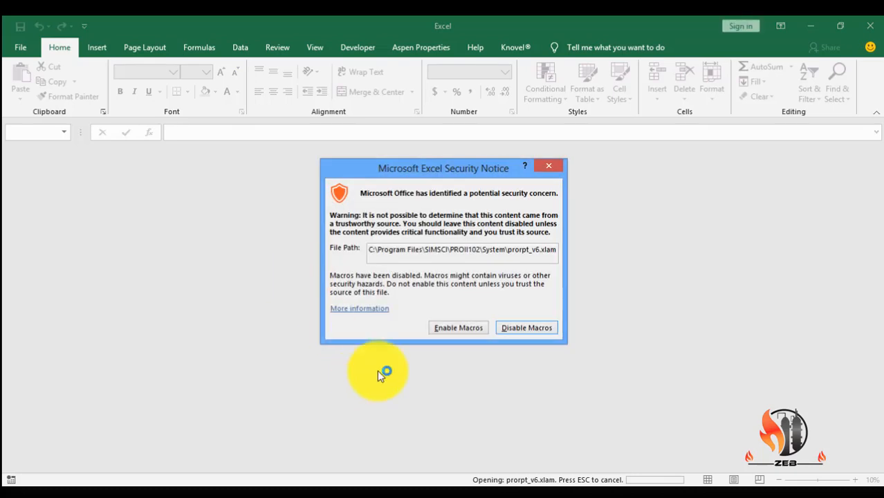
pyautogui.click(467, 327)
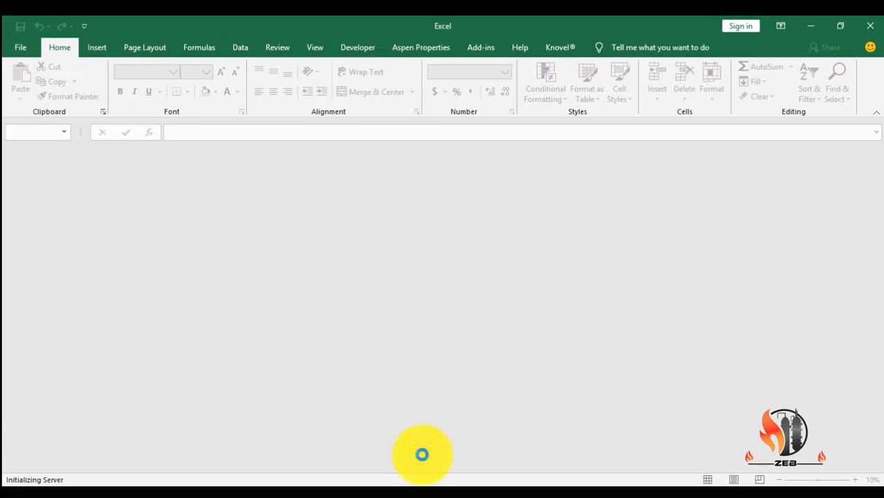
pyautogui.click(436, 496)
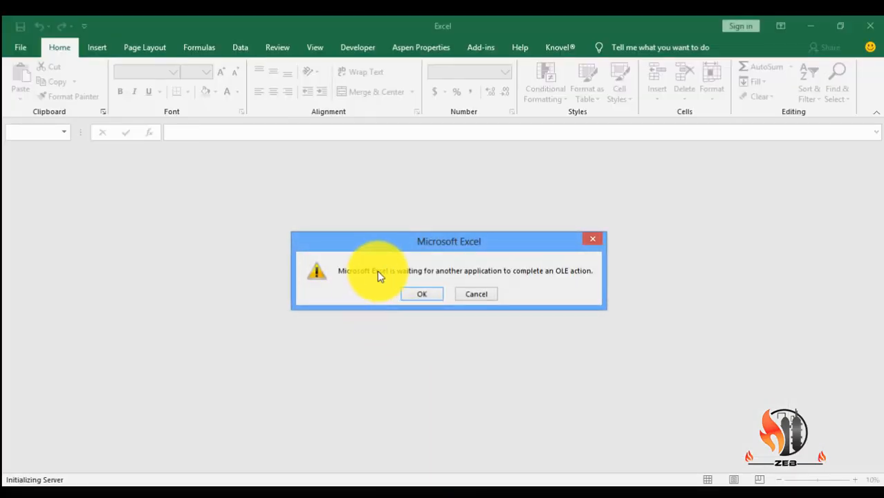
pyautogui.click(413, 294)
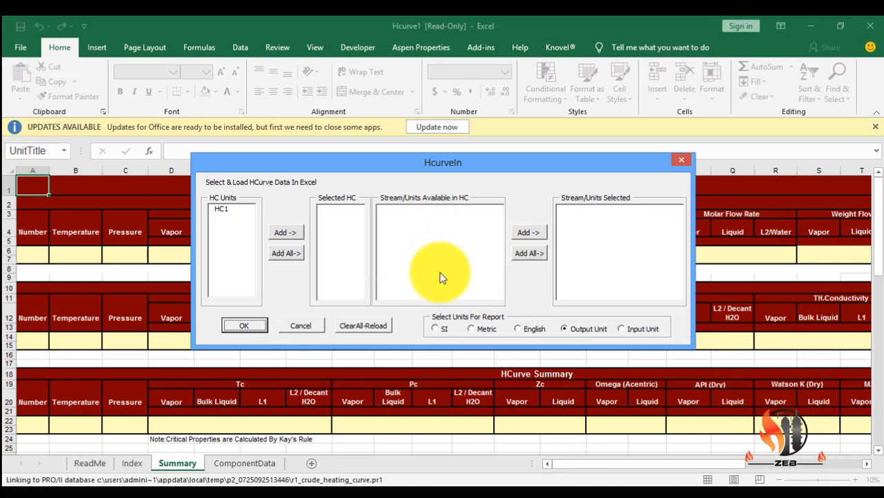
# Step: Load unit HC1's heating curve for stream 1 into the Excel report, using the Output Unit option
pyautogui.click(222, 209)
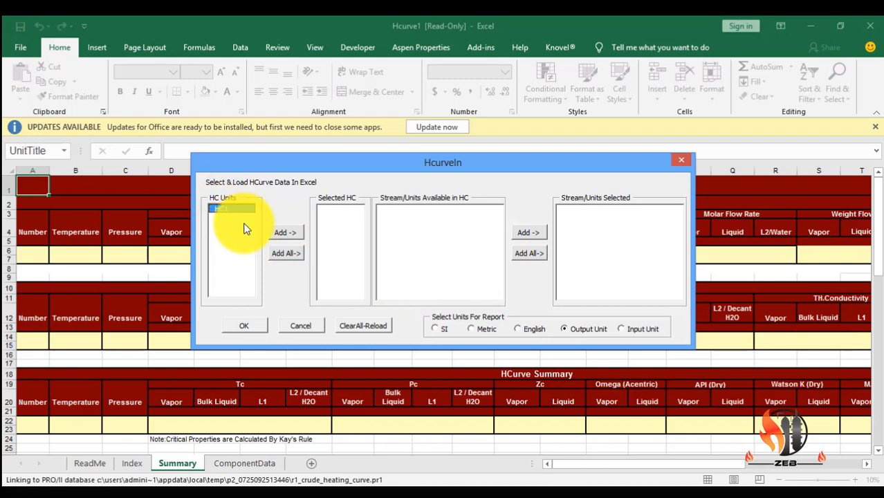
pyautogui.click(280, 232)
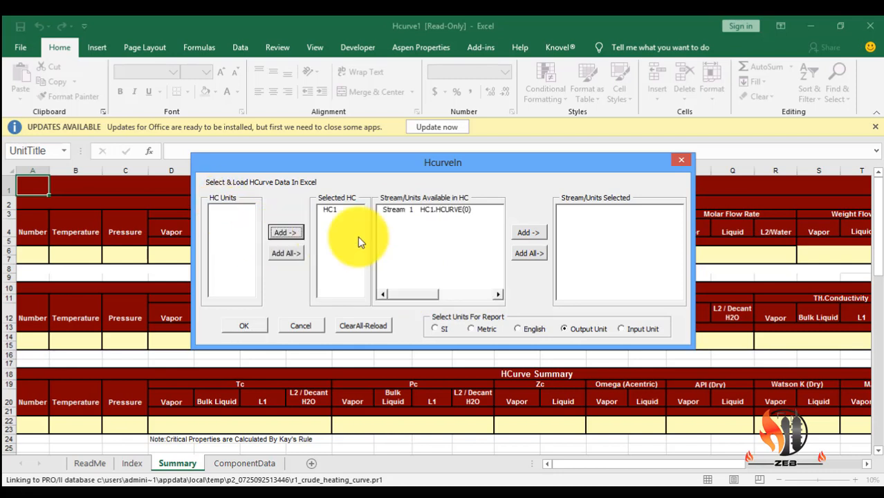
pyautogui.click(465, 210)
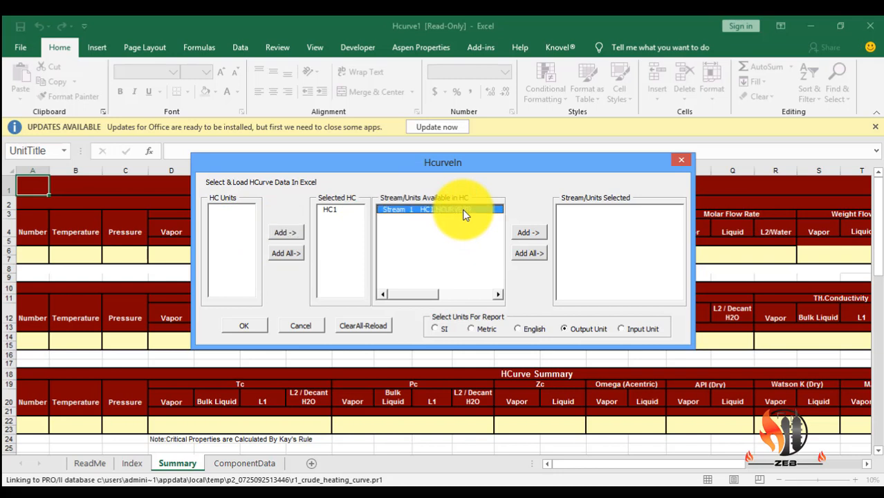
pyautogui.click(528, 235)
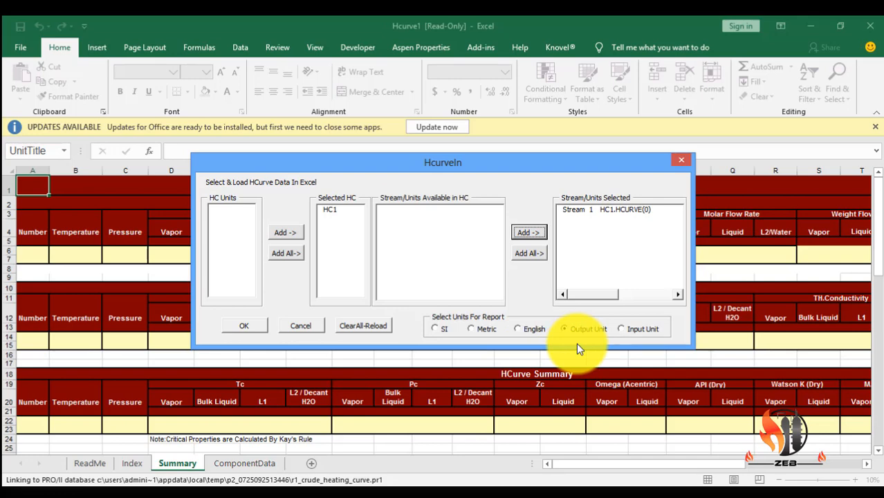
pyautogui.click(244, 326)
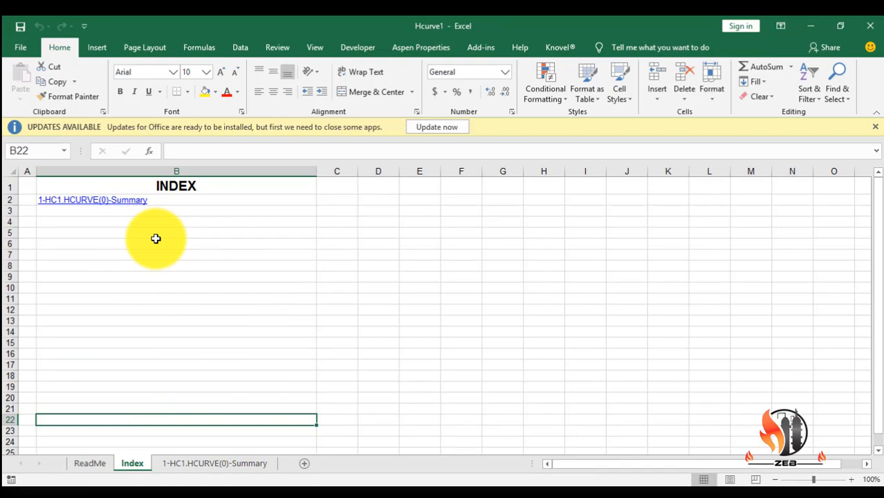
# Step: Read the ReadMe sheet's guidelines on which properties and options must be enabled for the heating curve report
pyautogui.click(90, 463)
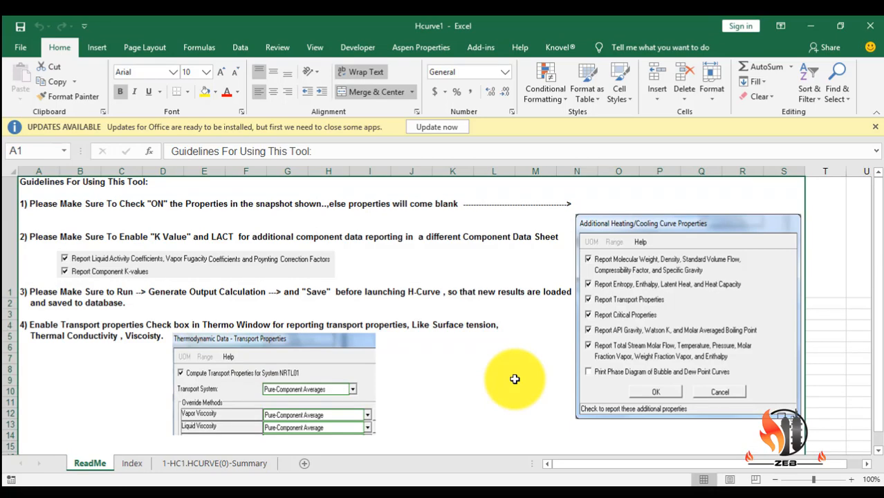
pyautogui.press('Down')
pyautogui.press('Down')
pyautogui.press('Down')
pyautogui.press('Down')
pyautogui.press('Down')
pyautogui.press('Up')
pyautogui.press('Up')
pyautogui.press('Up')
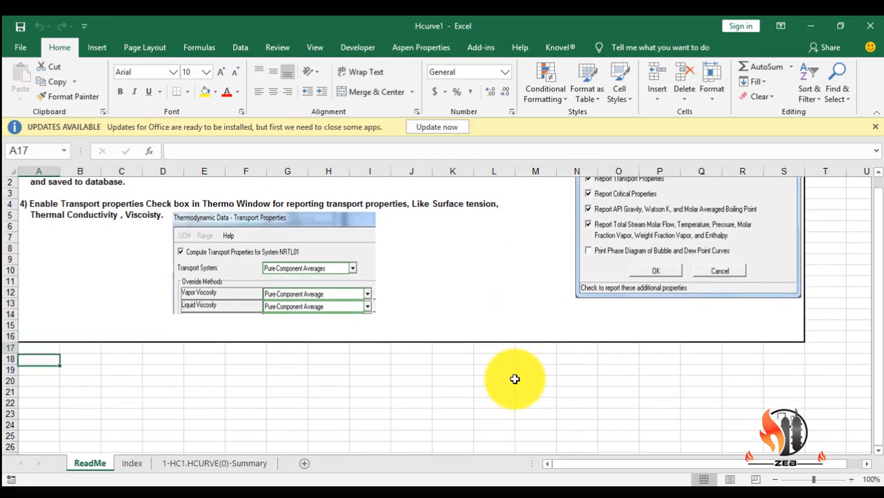
pyautogui.hotkey('ctrl', 'Home')
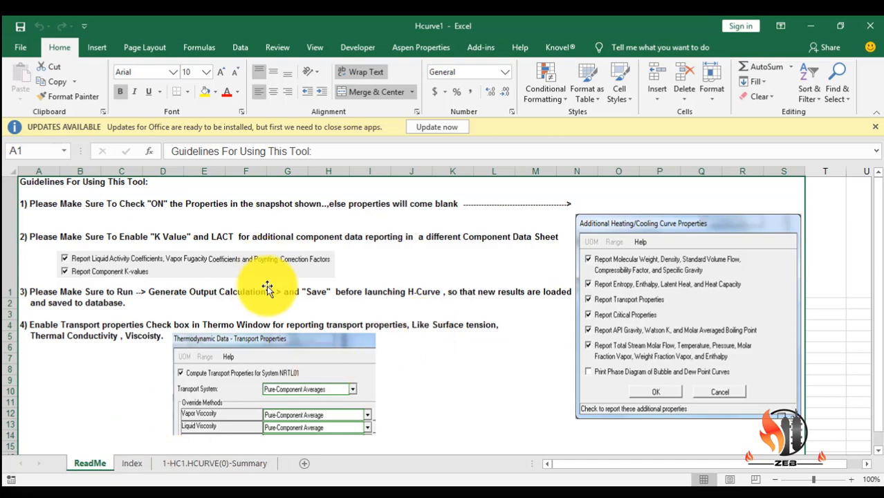
# Step: Check the Index sheet and examine stream 1's heating curve data on the 1-HC1.HCURVE(0)-Summary sheet
pyautogui.click(132, 463)
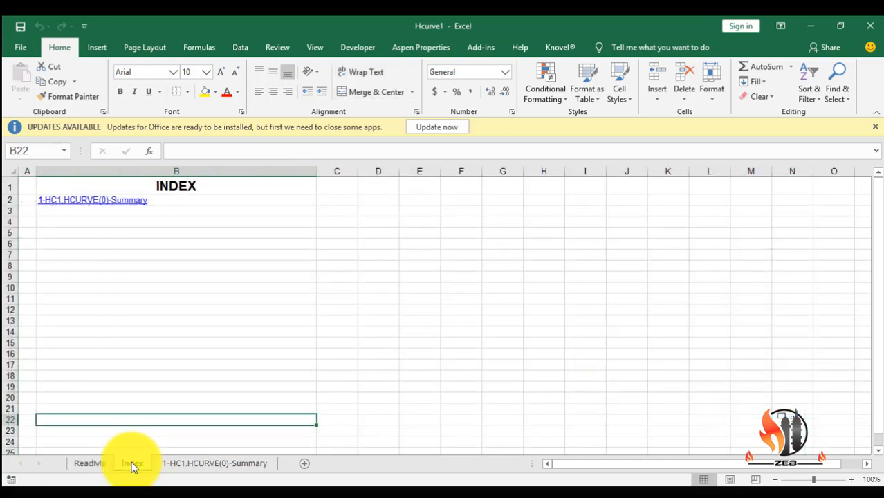
pyautogui.click(218, 464)
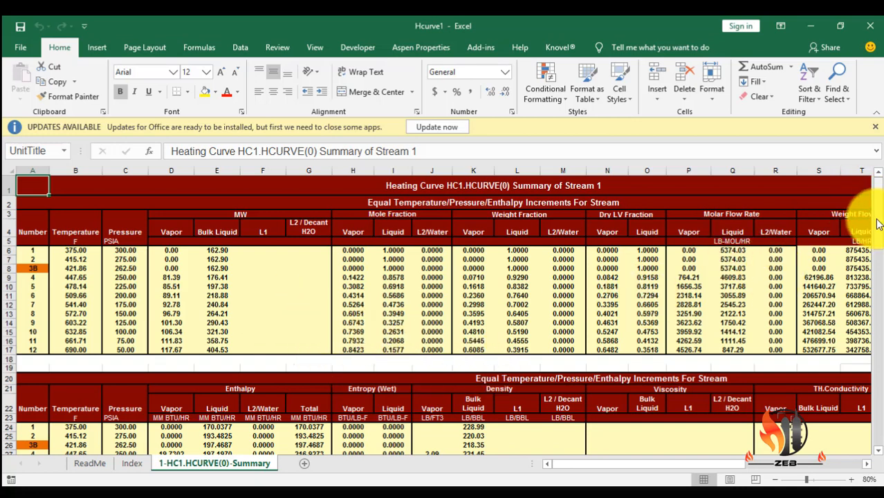
pyautogui.moveTo(879, 222)
pyautogui.mouseDown()
pyautogui.moveTo(876, 370)
pyautogui.moveTo(879, 211)
pyautogui.mouseUp()
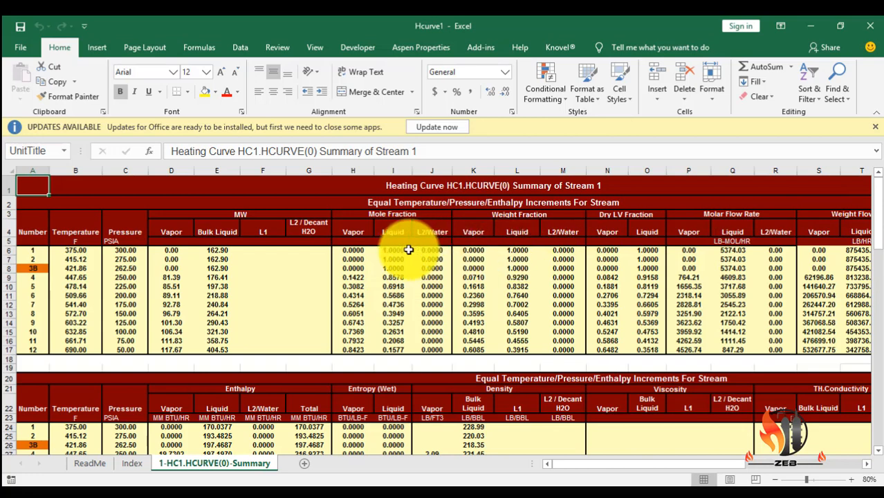
pyautogui.click(288, 311)
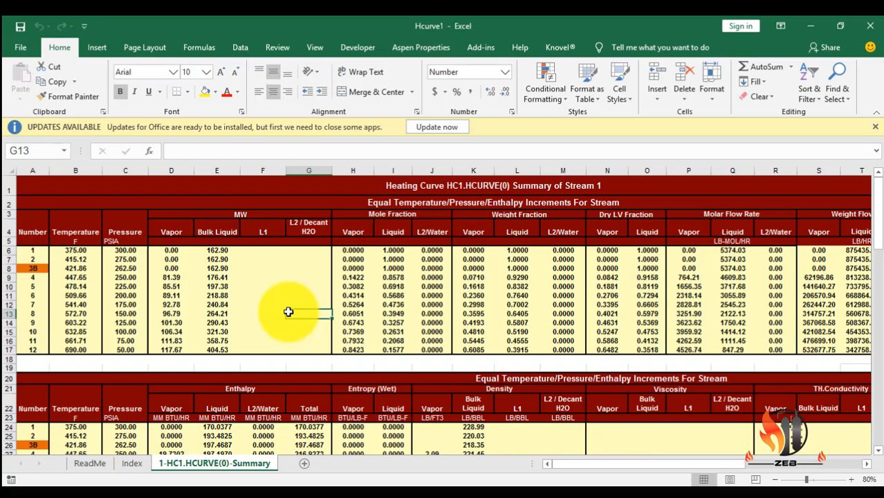
# Step: Switch to PRO/II and enable reporting of liquid activity, vapor fugacity and Poynting correction factors for HC1's stream 1 curve
pyautogui.click(427, 495)
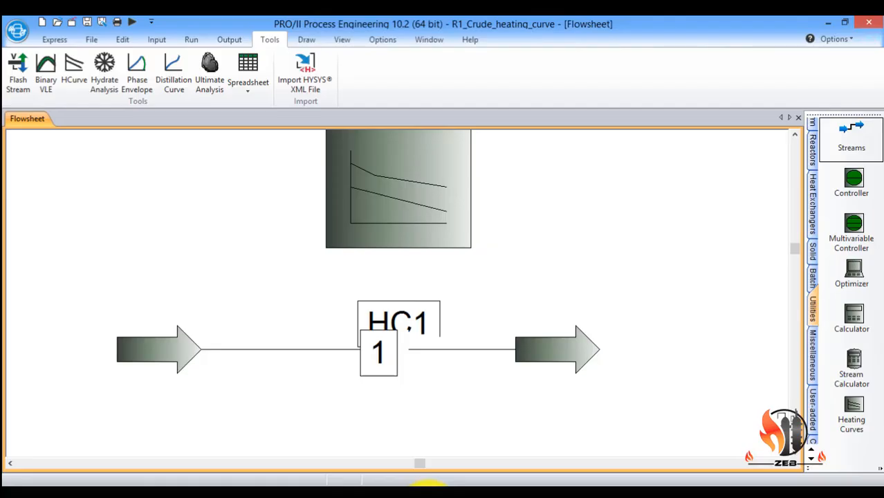
pyautogui.doubleClick(427, 186)
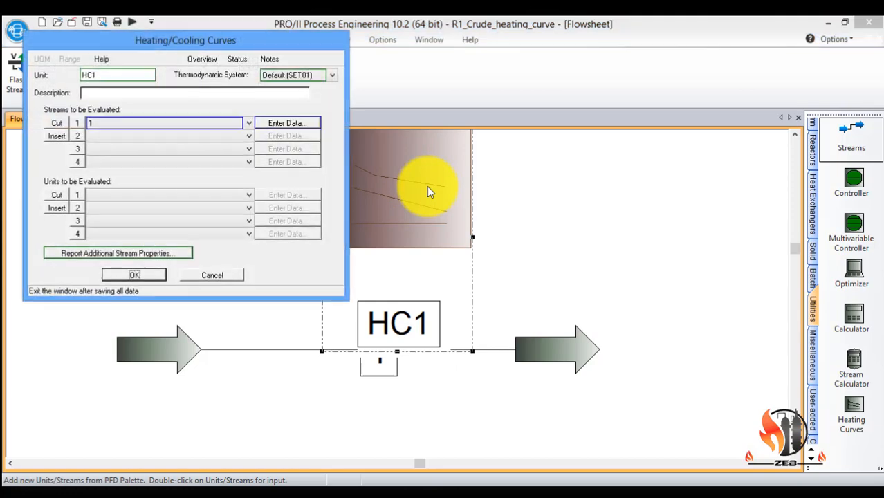
pyautogui.click(286, 125)
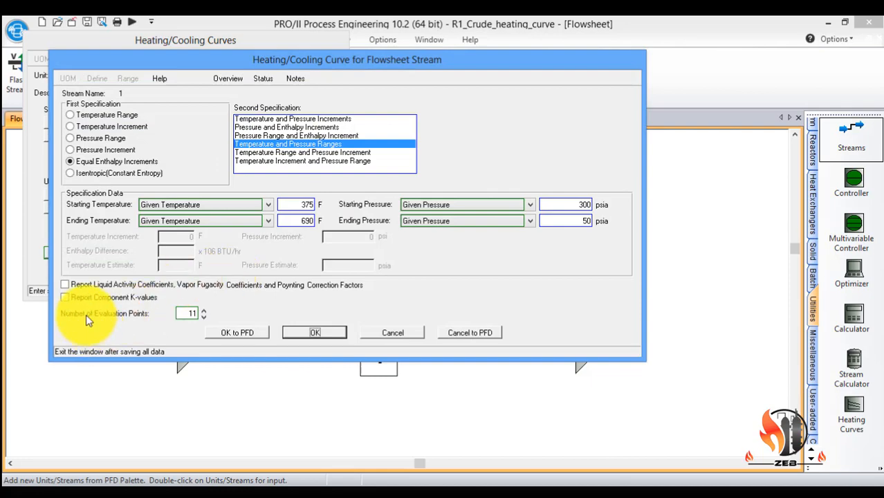
pyautogui.click(87, 284)
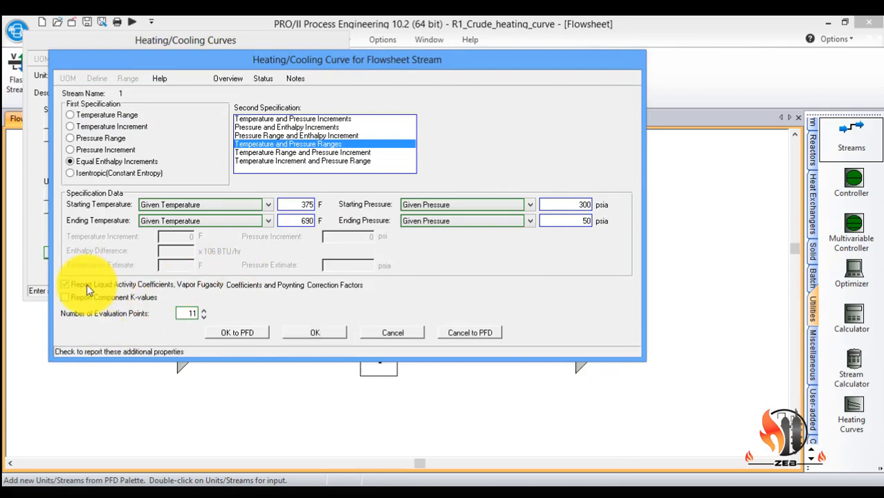
pyautogui.click(298, 334)
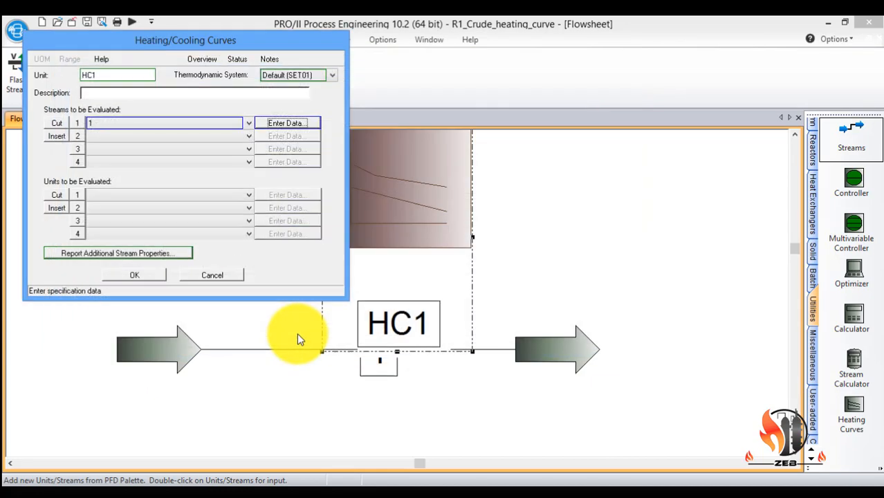
# Step: Enable all the additional stream property reports for HC1, including the bubble and dew point phase diagram, and accept the unit's data
pyautogui.click(167, 252)
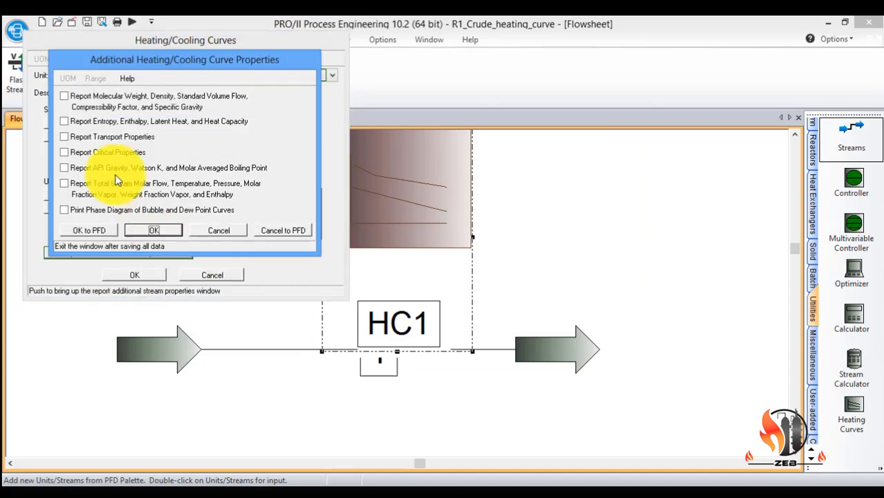
pyautogui.click(219, 234)
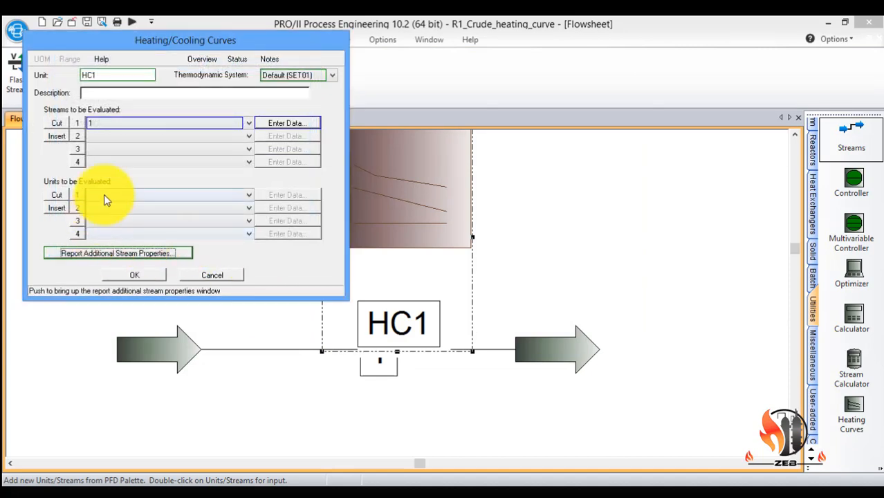
pyautogui.click(98, 254)
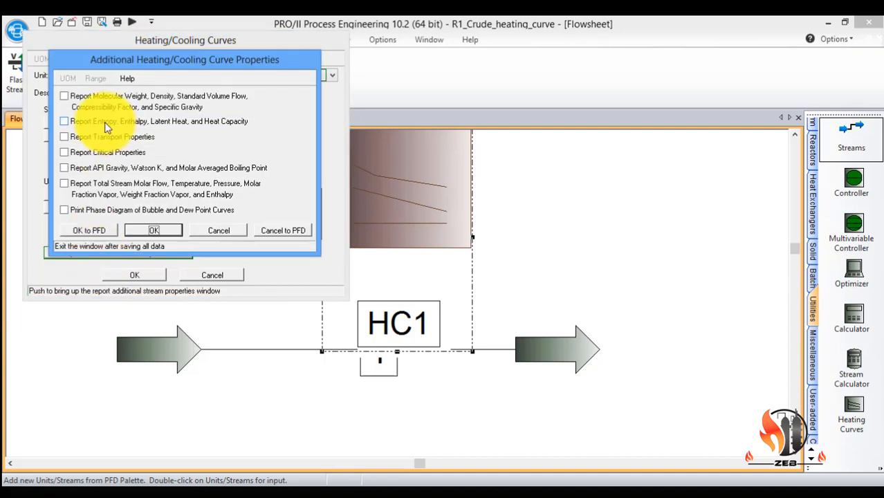
pyautogui.click(65, 95)
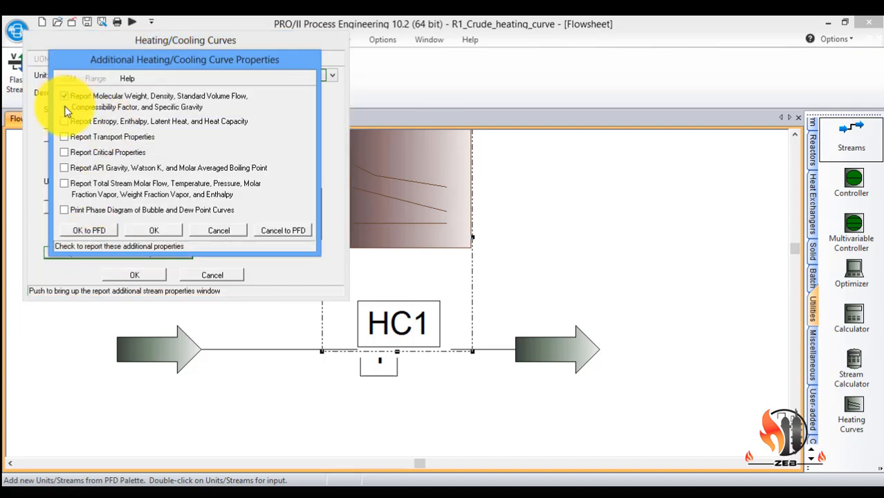
pyautogui.click(65, 122)
pyautogui.click(65, 137)
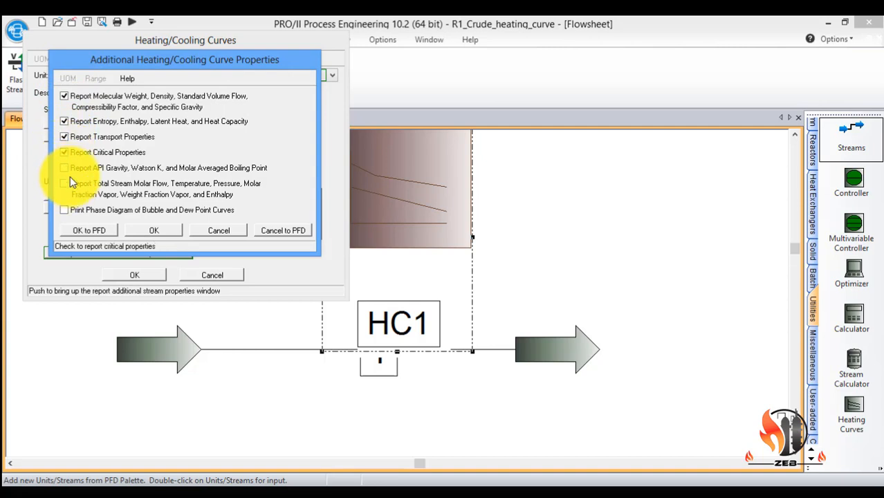
pyautogui.click(65, 169)
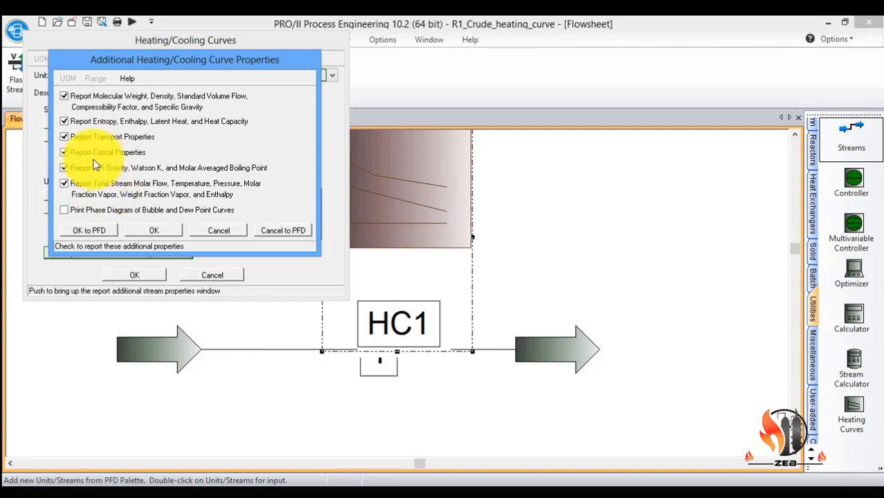
pyautogui.click(66, 212)
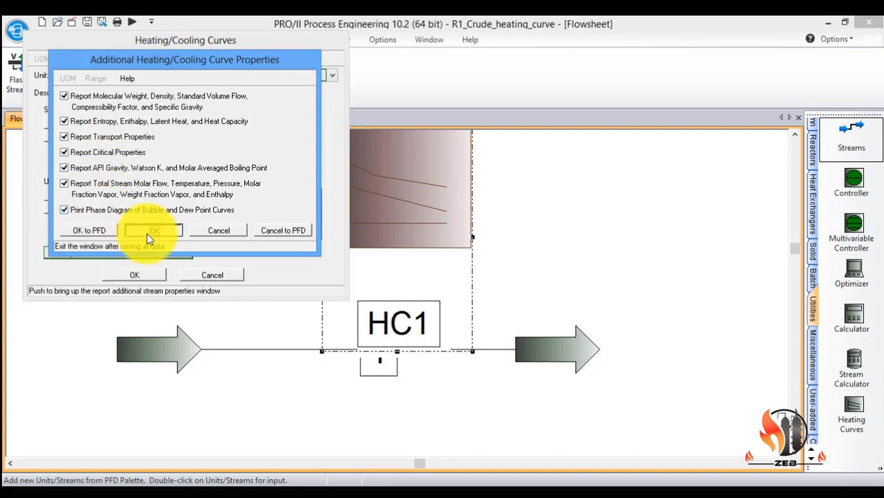
pyautogui.click(146, 232)
pyautogui.click(144, 273)
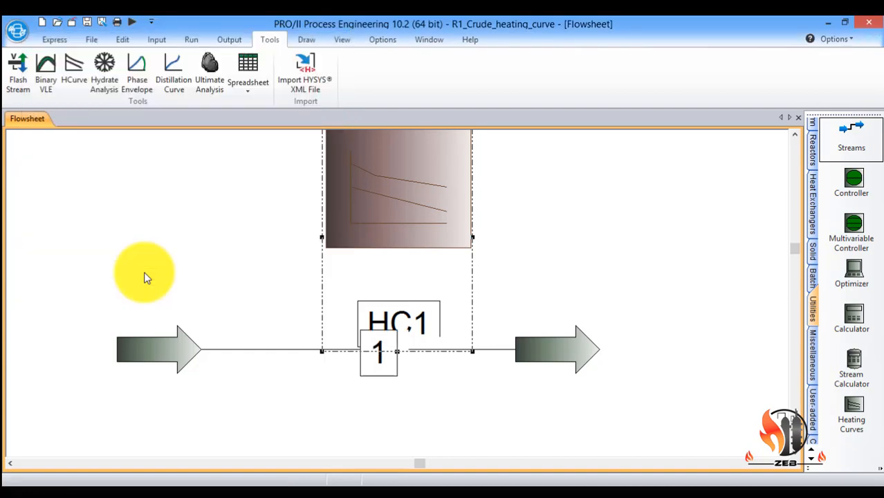
# Step: Switch to Excel and close the earlier Hcurve1 workbook without saving its changes
pyautogui.click(253, 99)
pyautogui.click(200, 219)
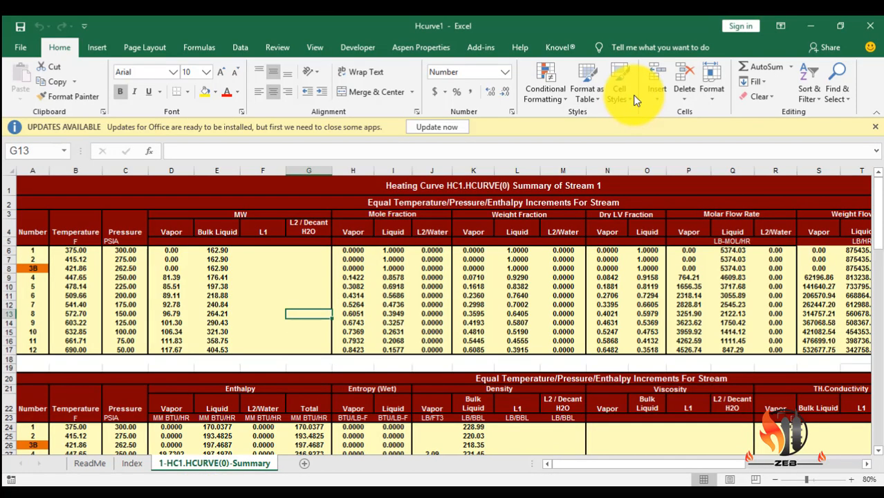
pyautogui.click(869, 26)
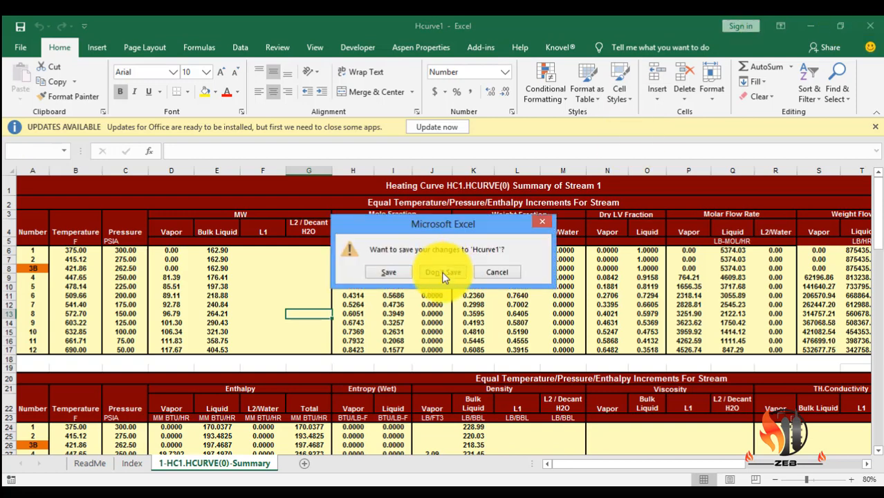
pyautogui.click(443, 273)
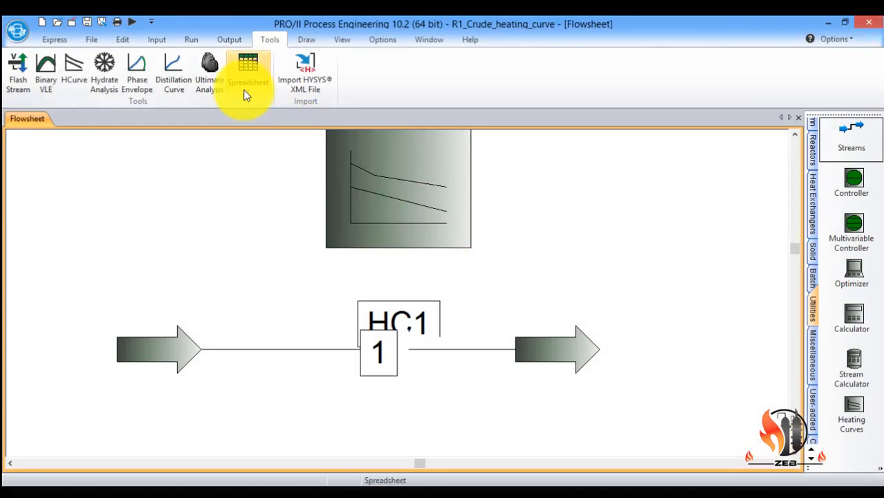
# Step: Run the Heating Curves spreadsheet report from PRO/II anyway, without re-solving the flowsheet, and enable the prorpt_v6.xlam macros in Excel
pyautogui.click(245, 95)
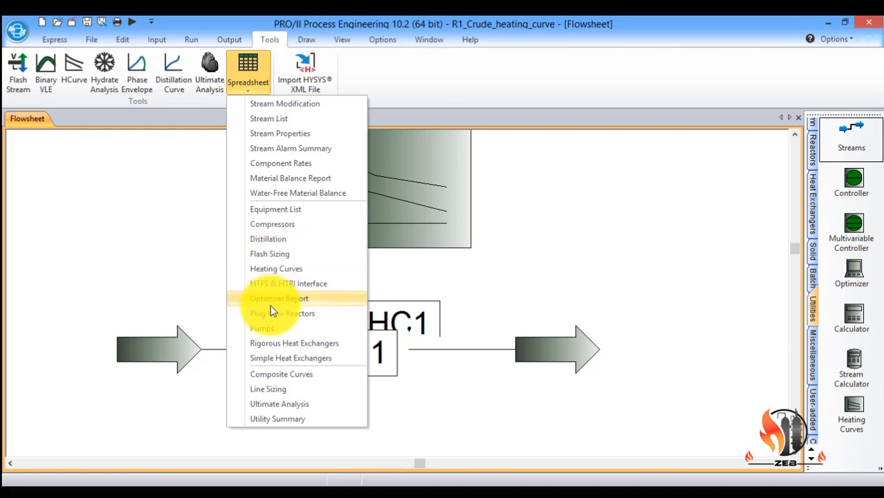
pyautogui.click(278, 271)
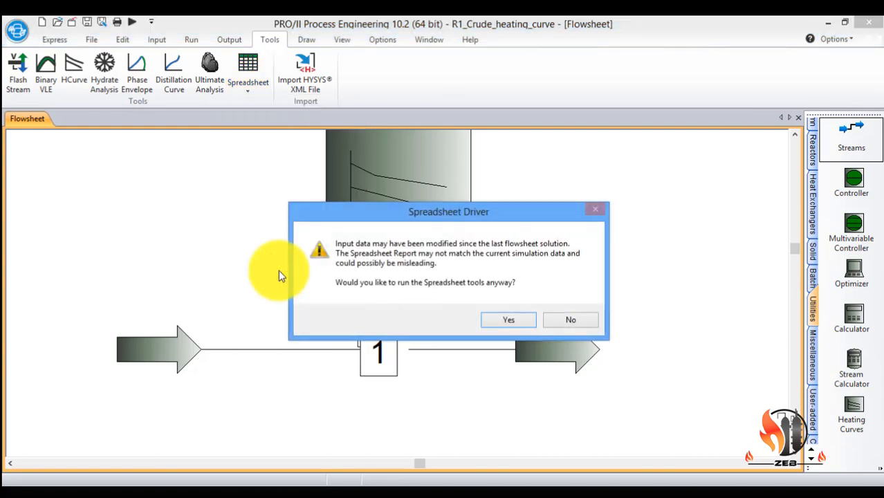
pyautogui.click(526, 320)
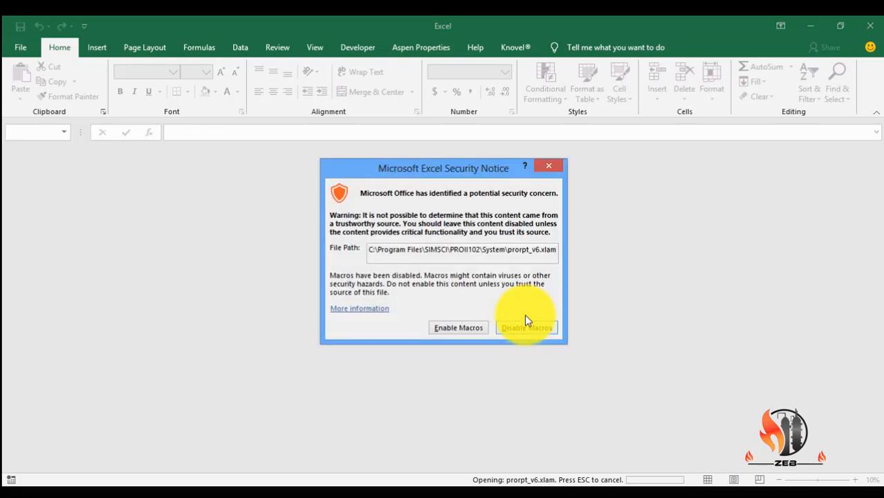
pyautogui.click(468, 329)
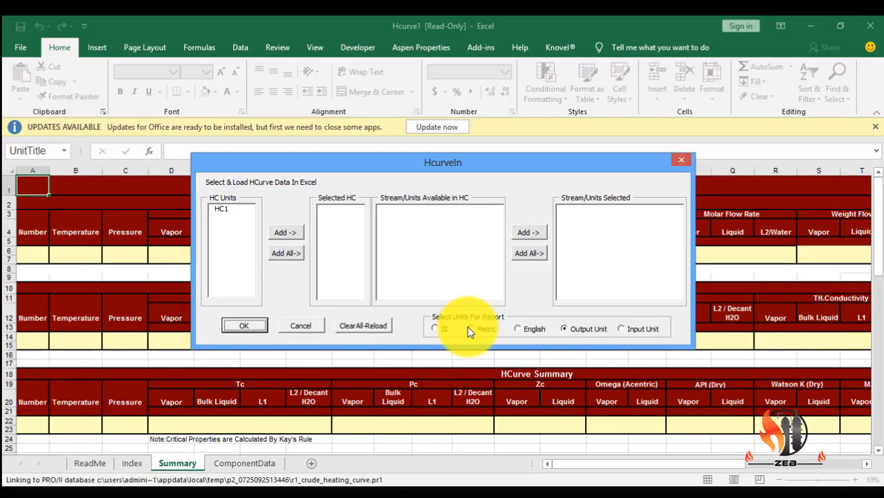
# Step: Load the Stream 1 HC1.HCURVE(0) data of unit HC1 into the Excel report, using the output units
pyautogui.click(220, 210)
pyautogui.click(283, 233)
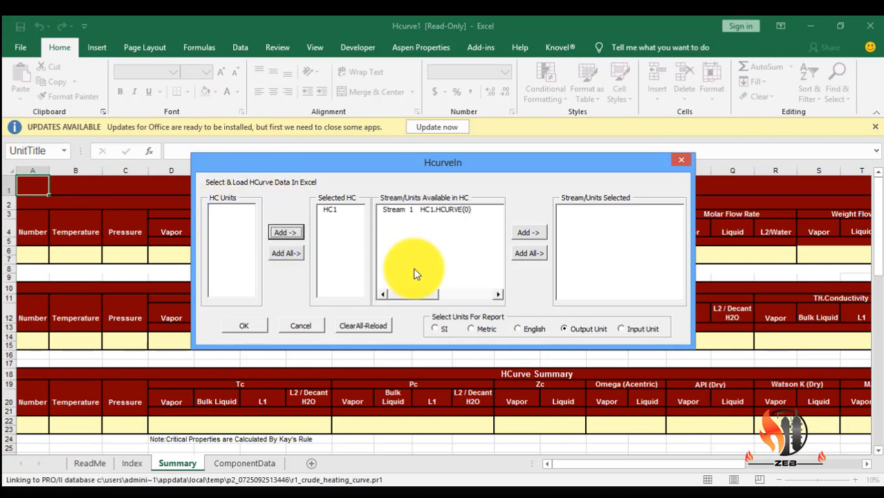
pyautogui.click(435, 216)
pyautogui.click(542, 234)
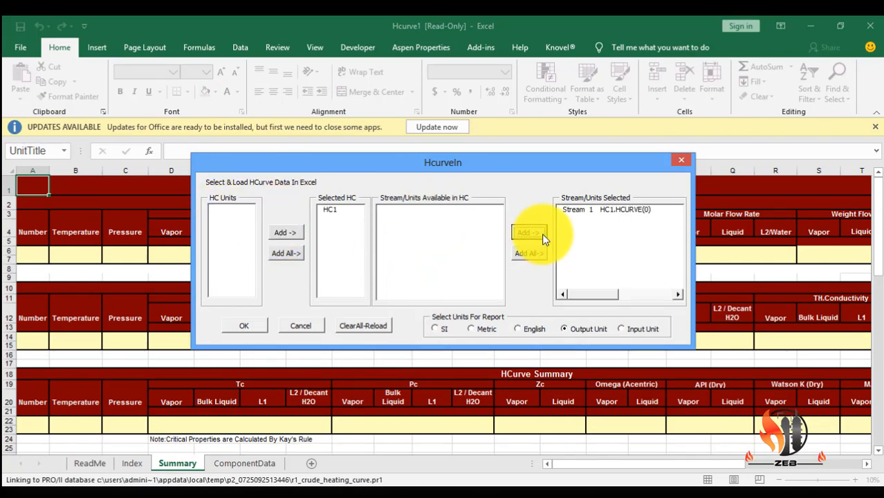
pyautogui.click(249, 323)
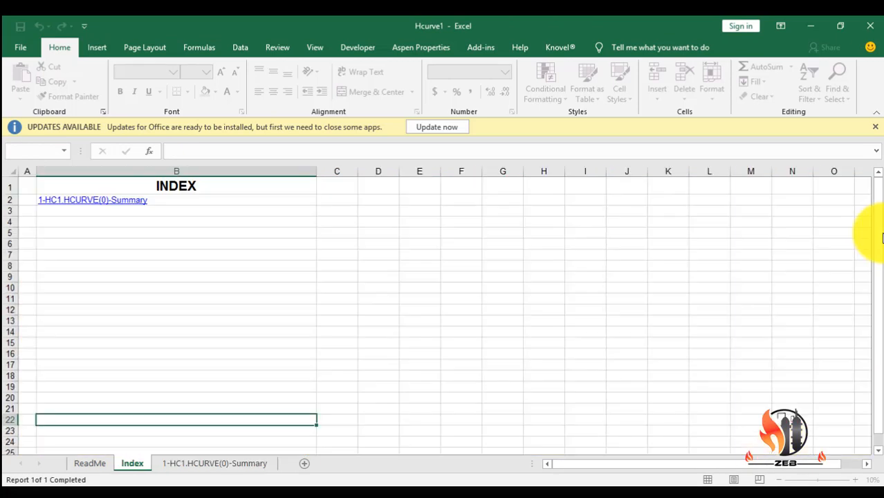
# Step: Examine the added viscosity, thermal conductivity, Cp, critical property and surface tension columns on the 1-HC1.HCURVE(0)-Summary sheet
pyautogui.click(246, 464)
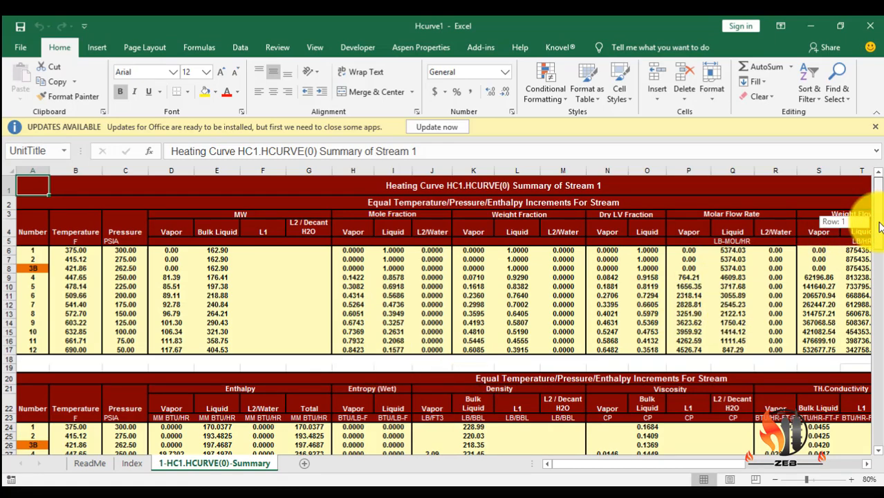
pyautogui.moveTo(880, 227); pyautogui.dragTo(880, 271)
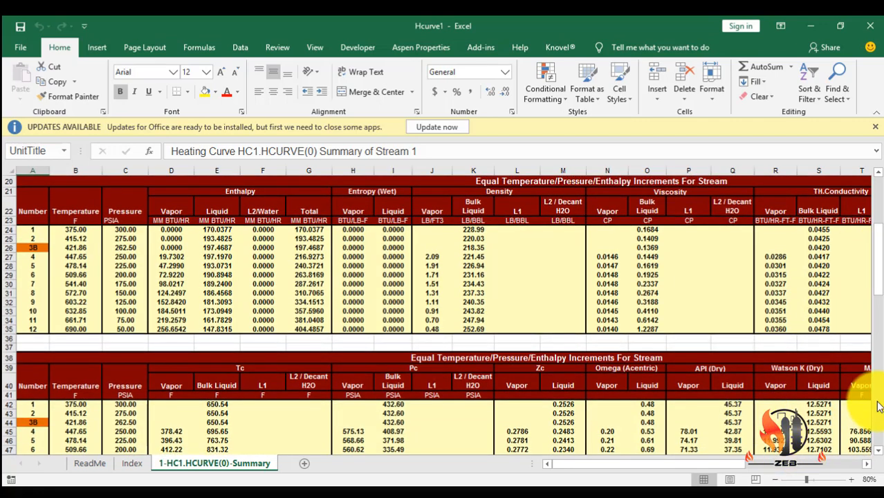
pyautogui.moveTo(871, 469); pyautogui.dragTo(867, 465)
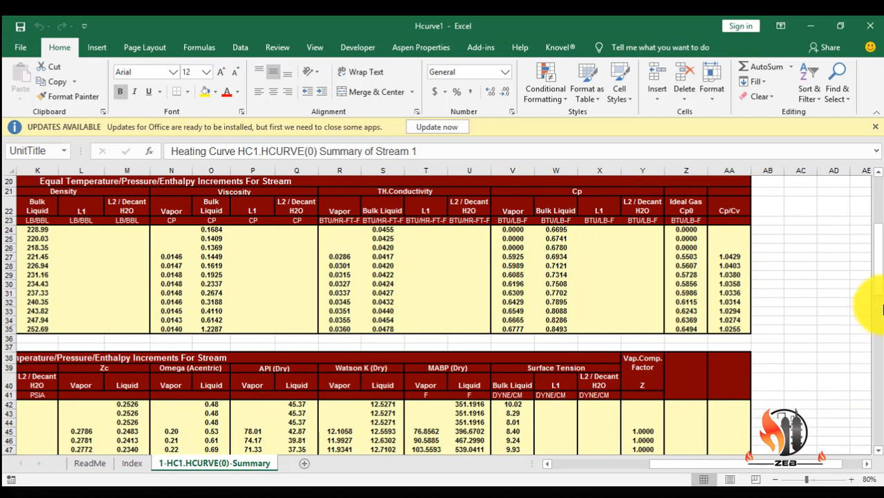
pyautogui.moveTo(878, 277); pyautogui.dragTo(876, 319)
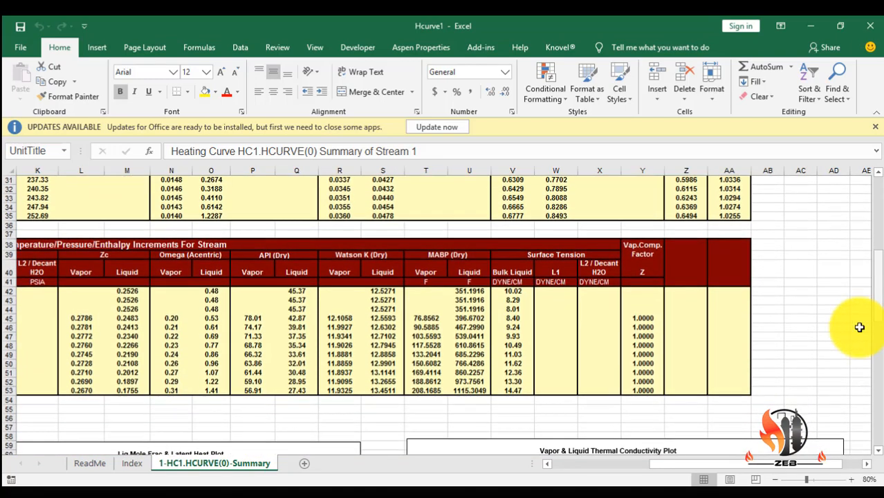
pyautogui.moveTo(776, 471); pyautogui.dragTo(623, 476)
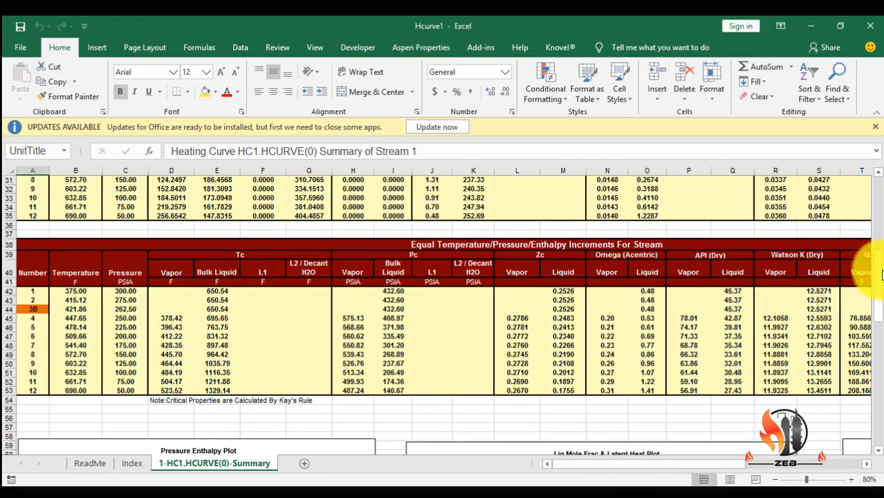
pyautogui.moveTo(877, 289); pyautogui.dragTo(876, 205)
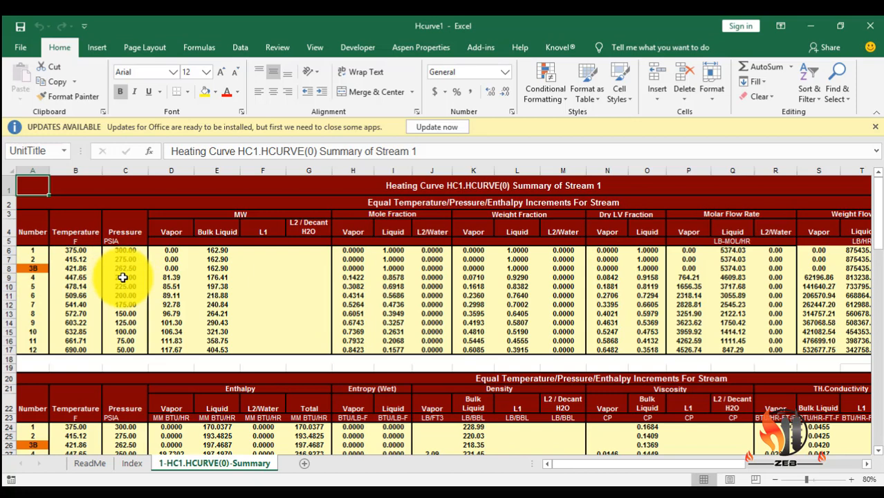
# Step: Inspect the vapor and bulk liquid molecular weights around point 3B and dismiss the Office updates notice
pyautogui.click(215, 269)
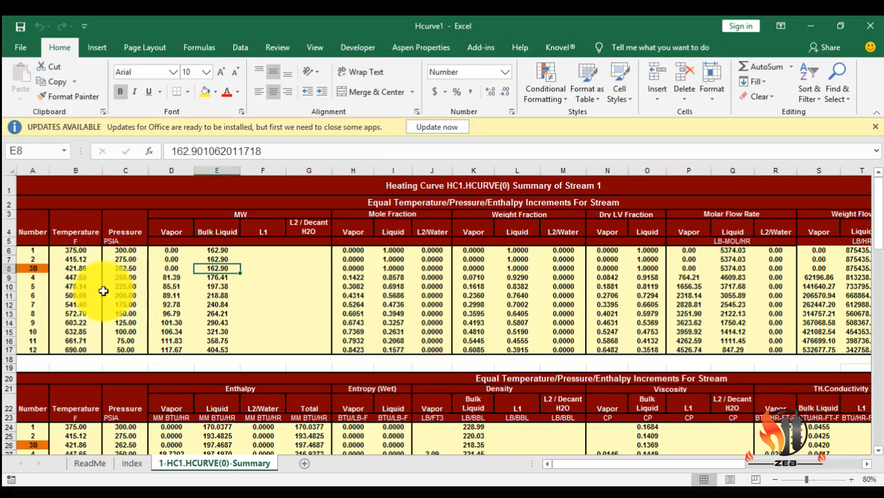
pyautogui.click(179, 270)
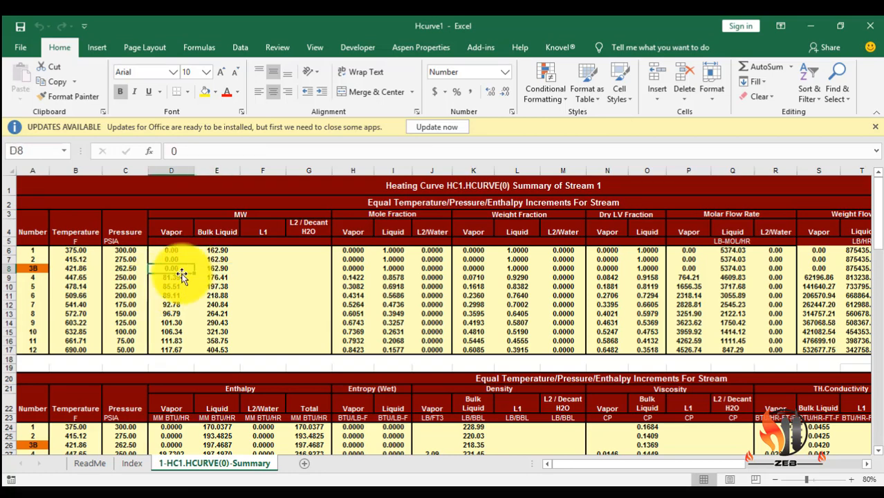
pyautogui.click(176, 283)
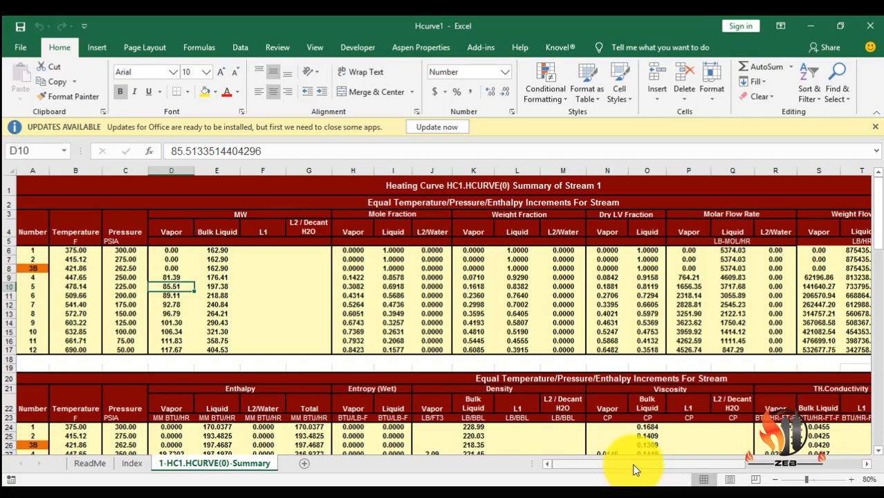
pyautogui.moveTo(636, 470)
pyautogui.mouseDown()
pyautogui.moveTo(789, 474)
pyautogui.moveTo(657, 484)
pyautogui.moveTo(623, 473)
pyautogui.mouseUp()
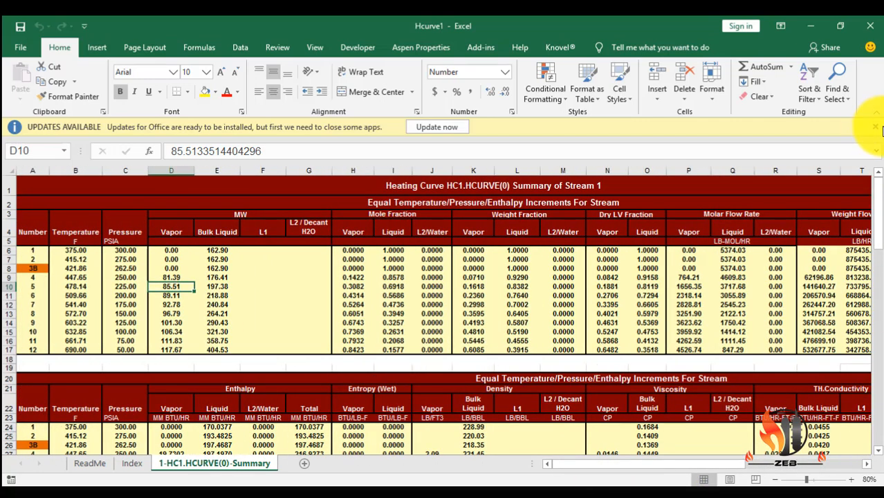
pyautogui.click(875, 129)
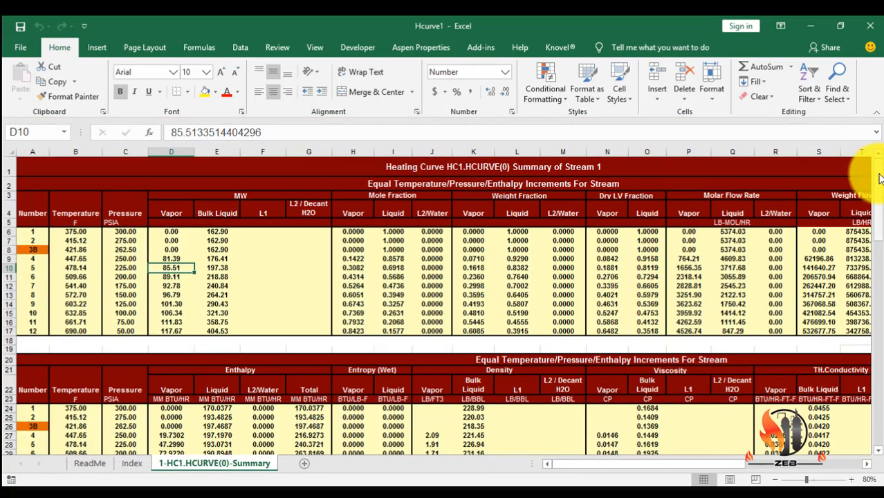
# Step: Review the density, viscosity, surface tension, thermal conductivity, enthalpy and latent heat plots below the summary tables, and return to the sheet's start
pyautogui.moveTo(880, 178); pyautogui.dragTo(877, 403)
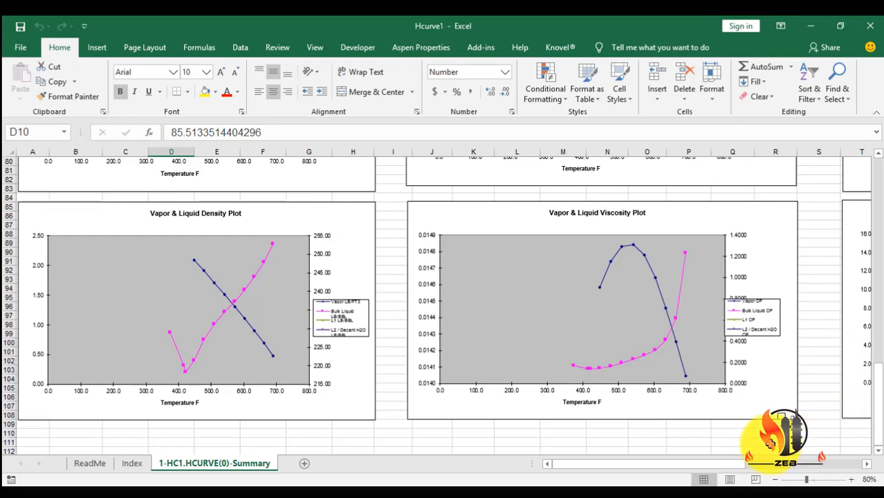
pyautogui.moveTo(722, 469); pyautogui.dragTo(833, 478)
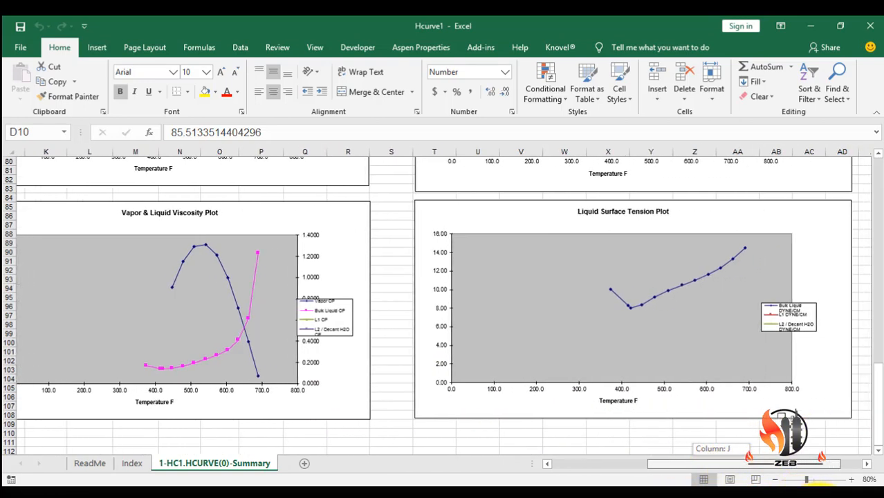
pyautogui.moveTo(880, 405); pyautogui.dragTo(869, 367)
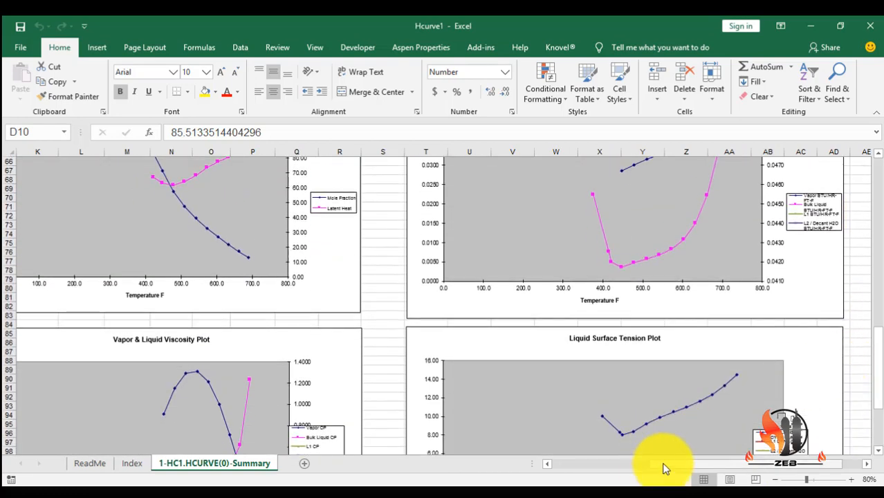
pyautogui.moveTo(664, 469); pyautogui.dragTo(558, 478)
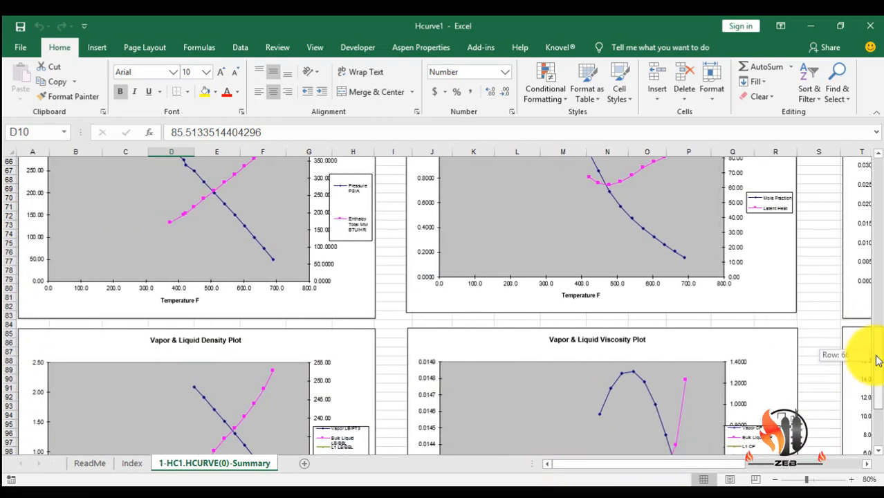
pyautogui.moveTo(878, 360); pyautogui.dragTo(862, 169)
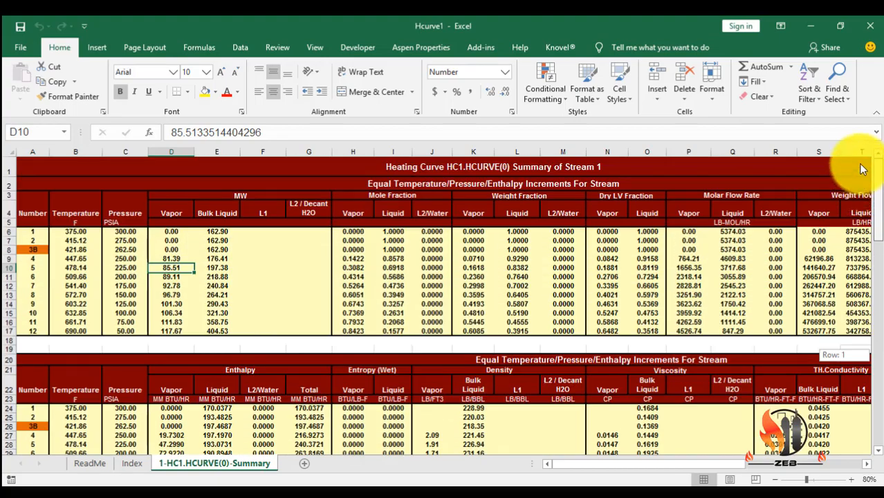
pyautogui.click(450, 495)
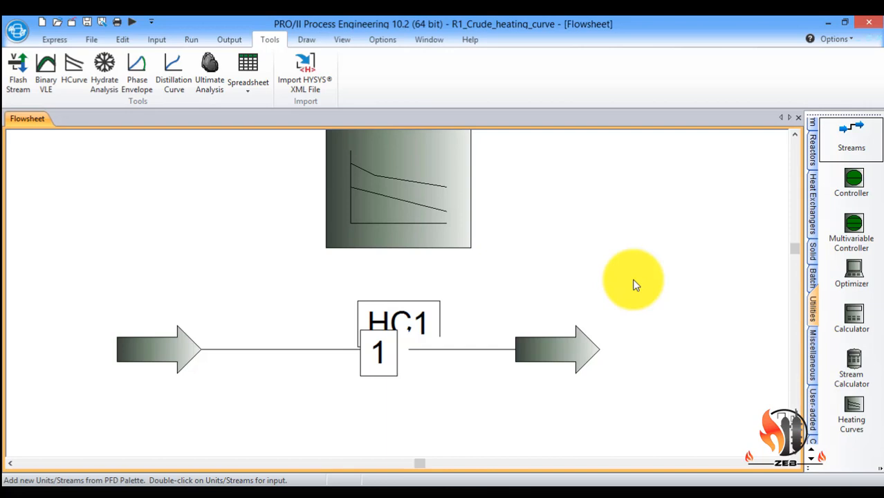
pyautogui.click(512, 494)
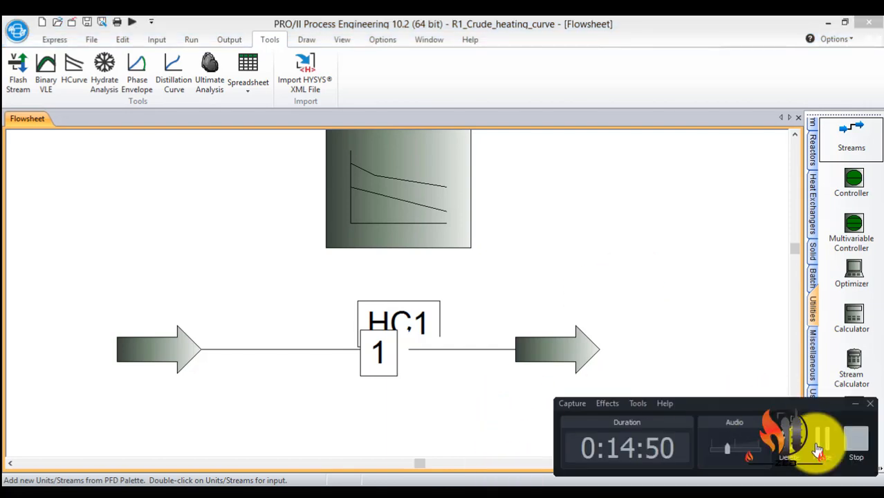